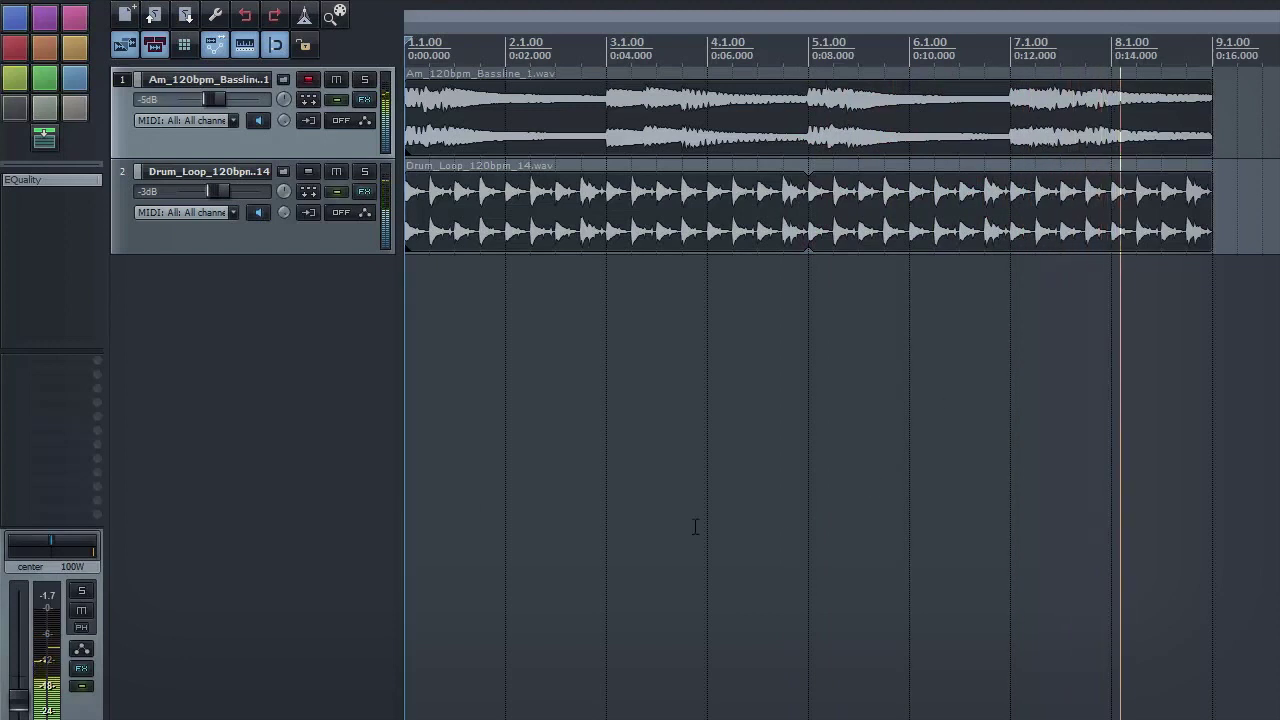
- Solo the drum loop track and examine its frequency spectrum in the EQuality plug-in
{"action": "left_click", "coordinate": [249, 242]}
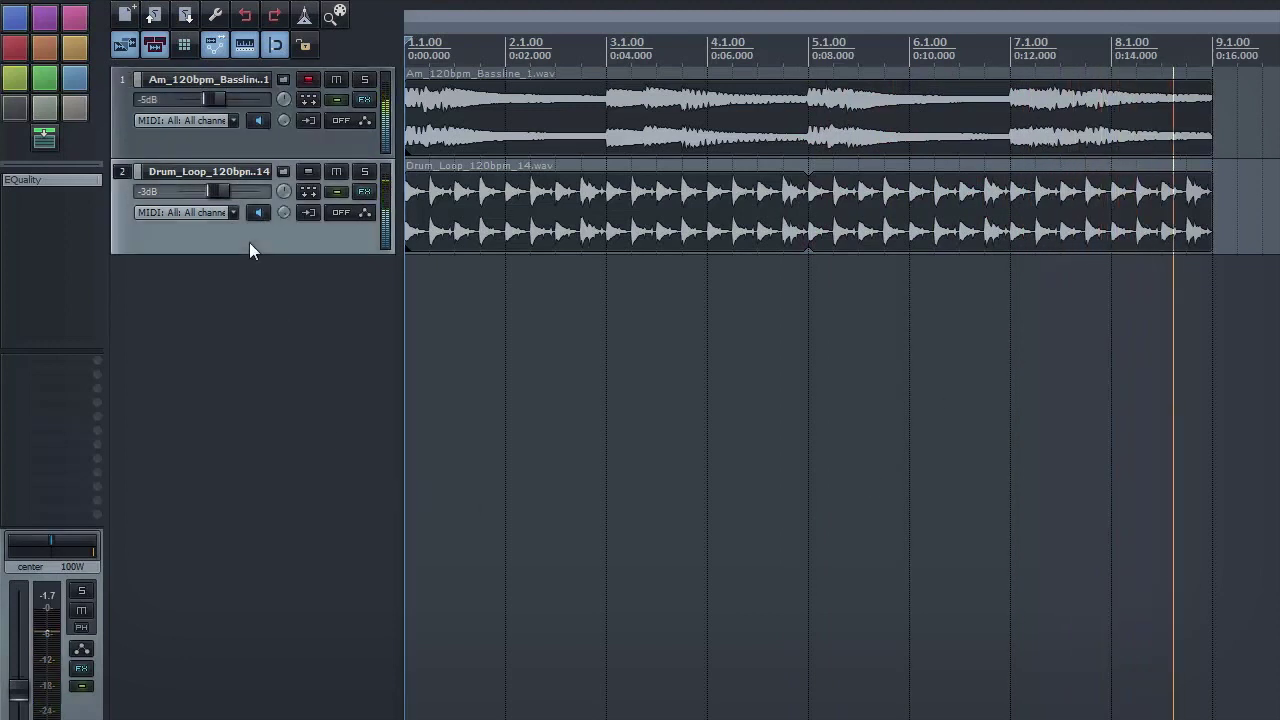
{"action": "left_click", "coordinate": [365, 174]}
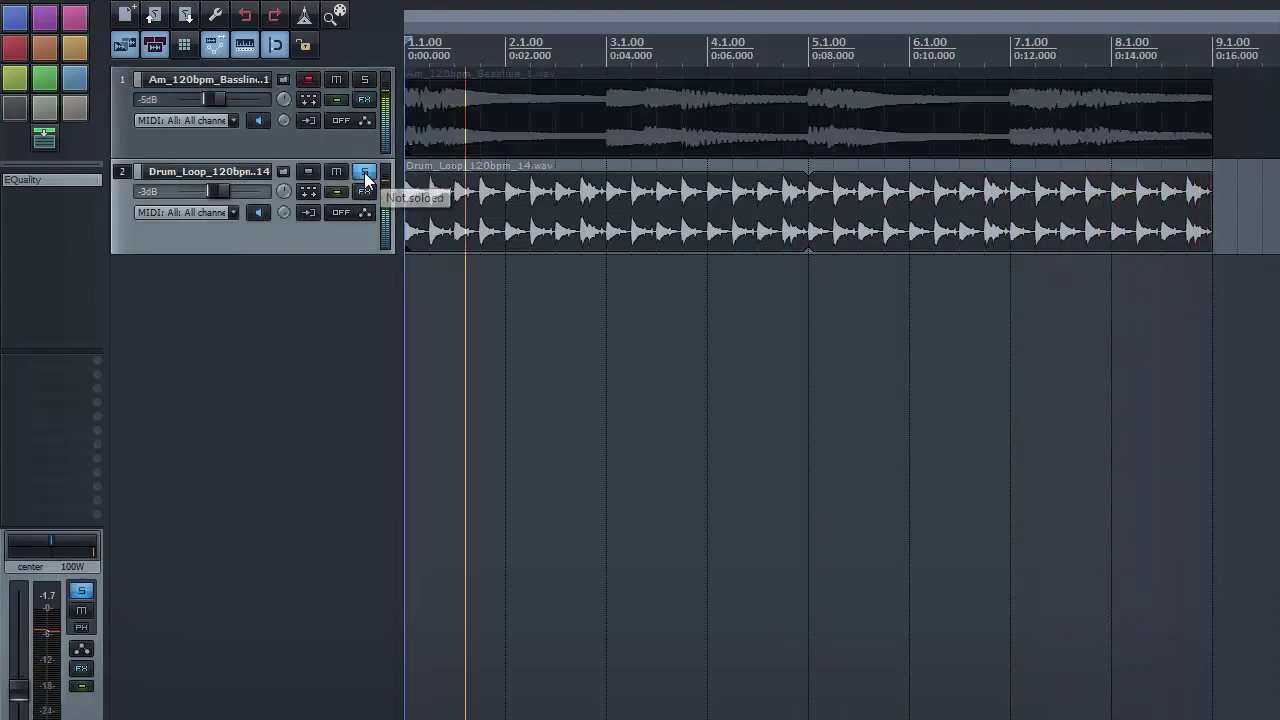
{"action": "double_click", "coordinate": [69, 181]}
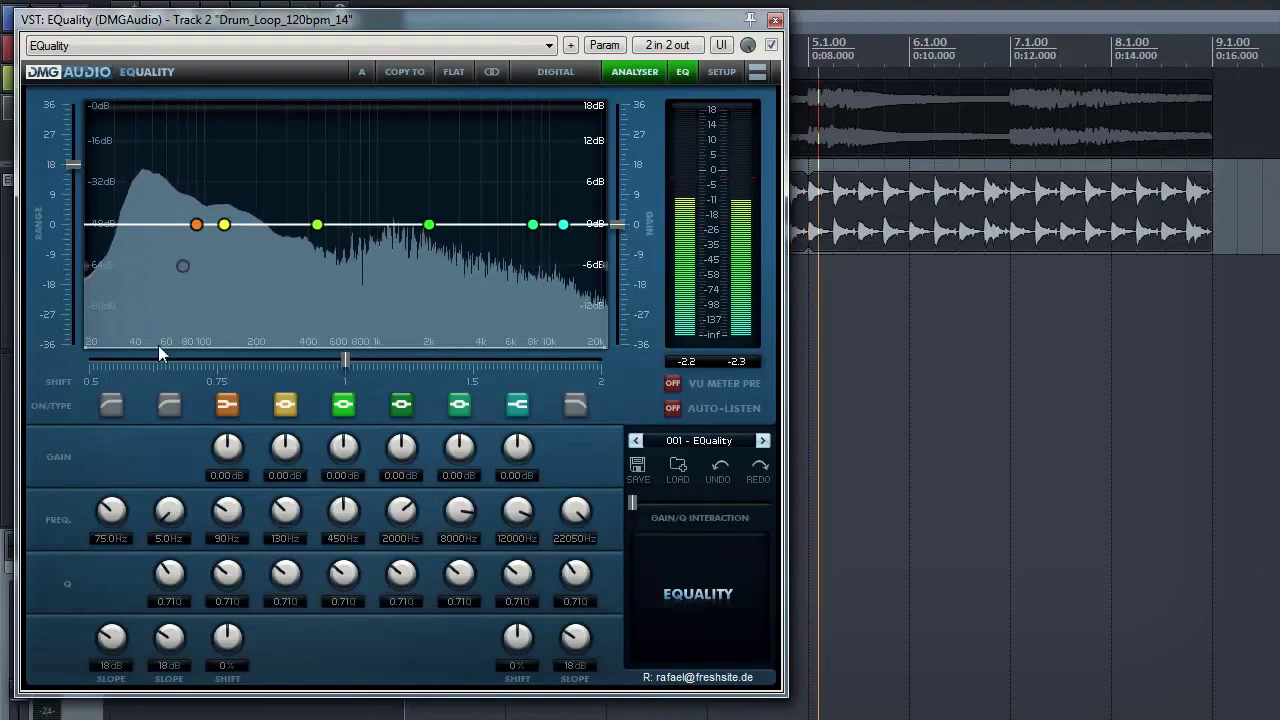
{"action": "left_click", "coordinate": [775, 20]}
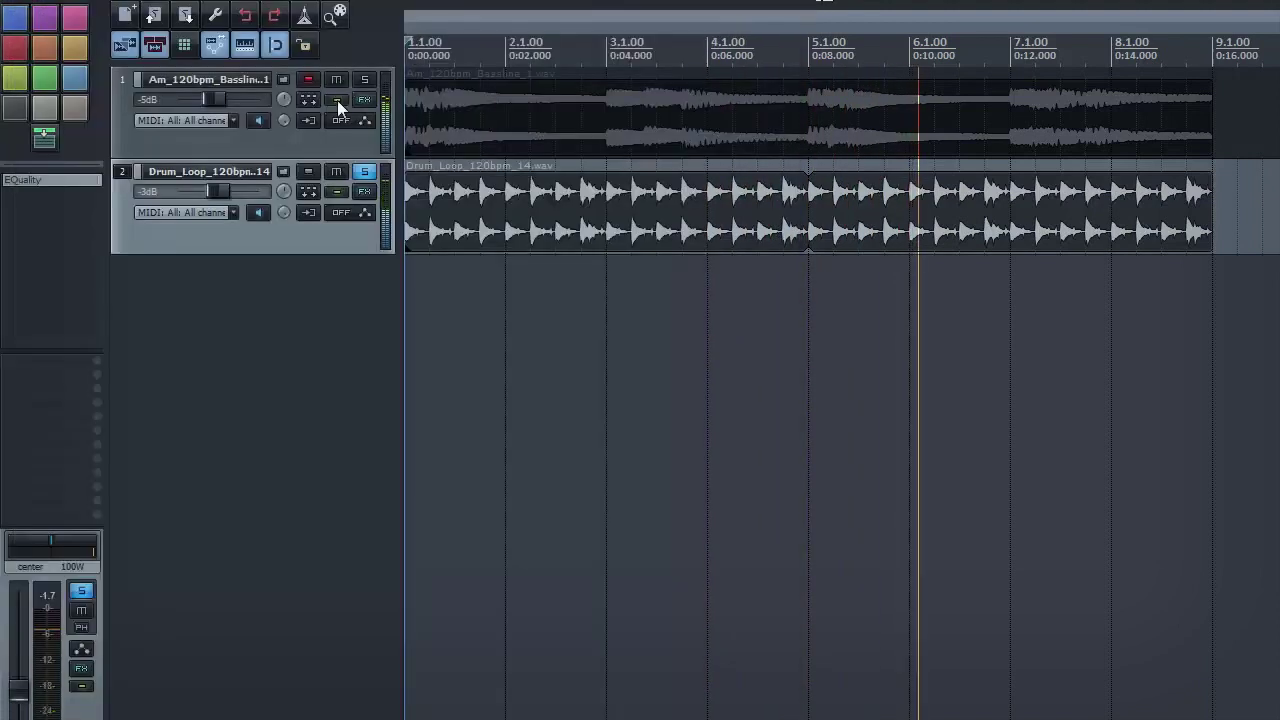
- Solo the bassline track instead of the drum loop and open its EQuality plug-in
{"action": "left_click", "coordinate": [363, 80]}
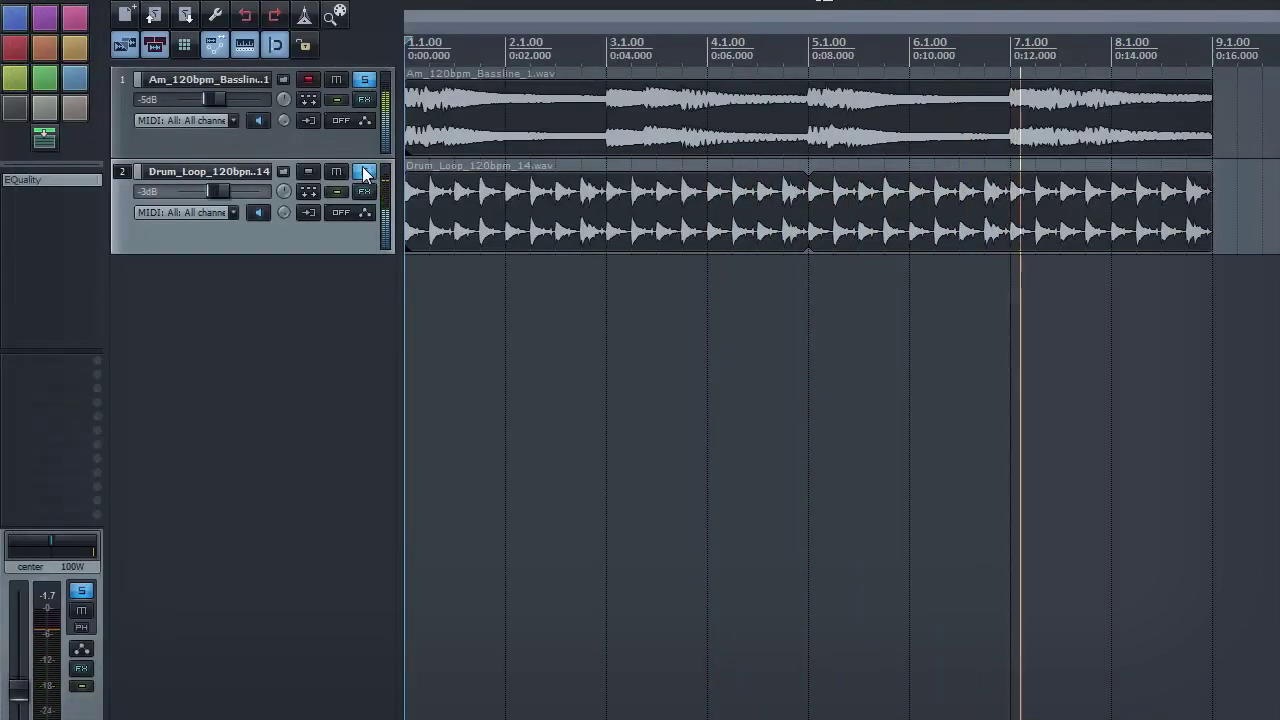
{"action": "left_click", "coordinate": [365, 174]}
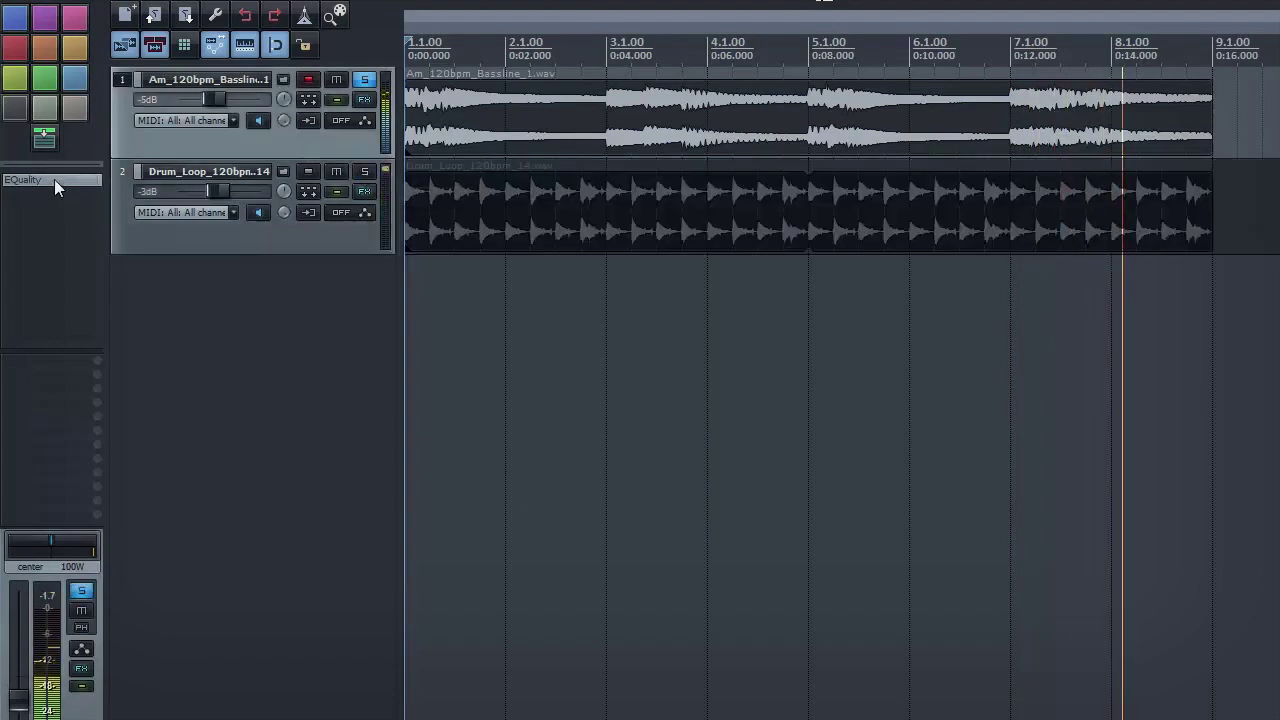
{"action": "double_click", "coordinate": [54, 179]}
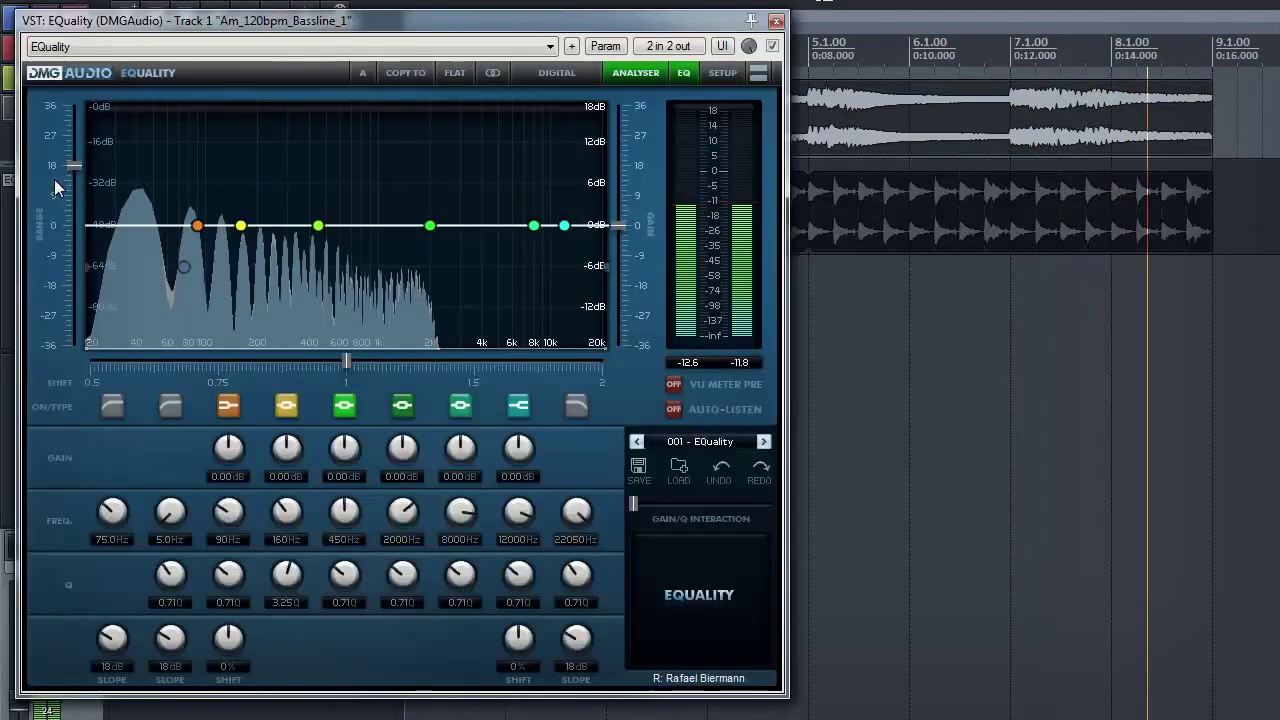
- Set the yellow second band of the bassline EQ to 45 Hz with a gain of about -12.78 dB and a Q of about 2.53
{"action": "left_click", "coordinate": [285, 408]}
{"action": "left_click", "coordinate": [285, 408]}
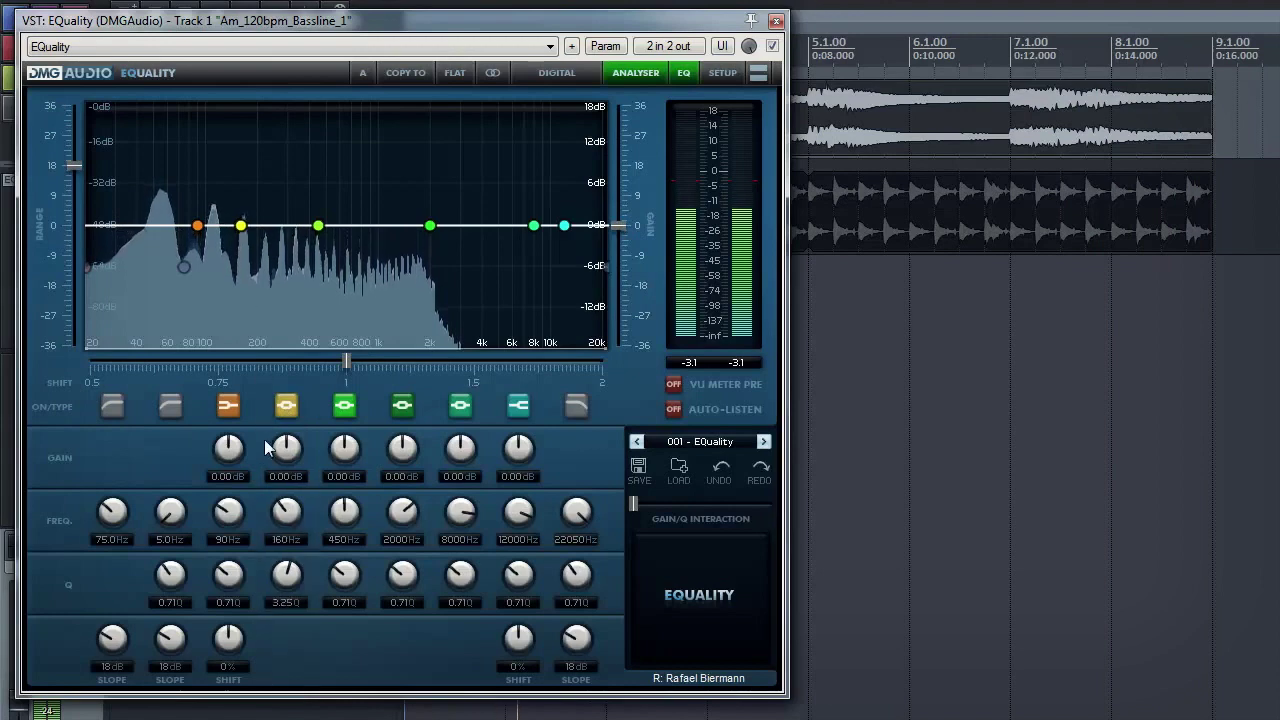
{"action": "double_click", "coordinate": [286, 539]}
{"action": "type", "text": "45"}
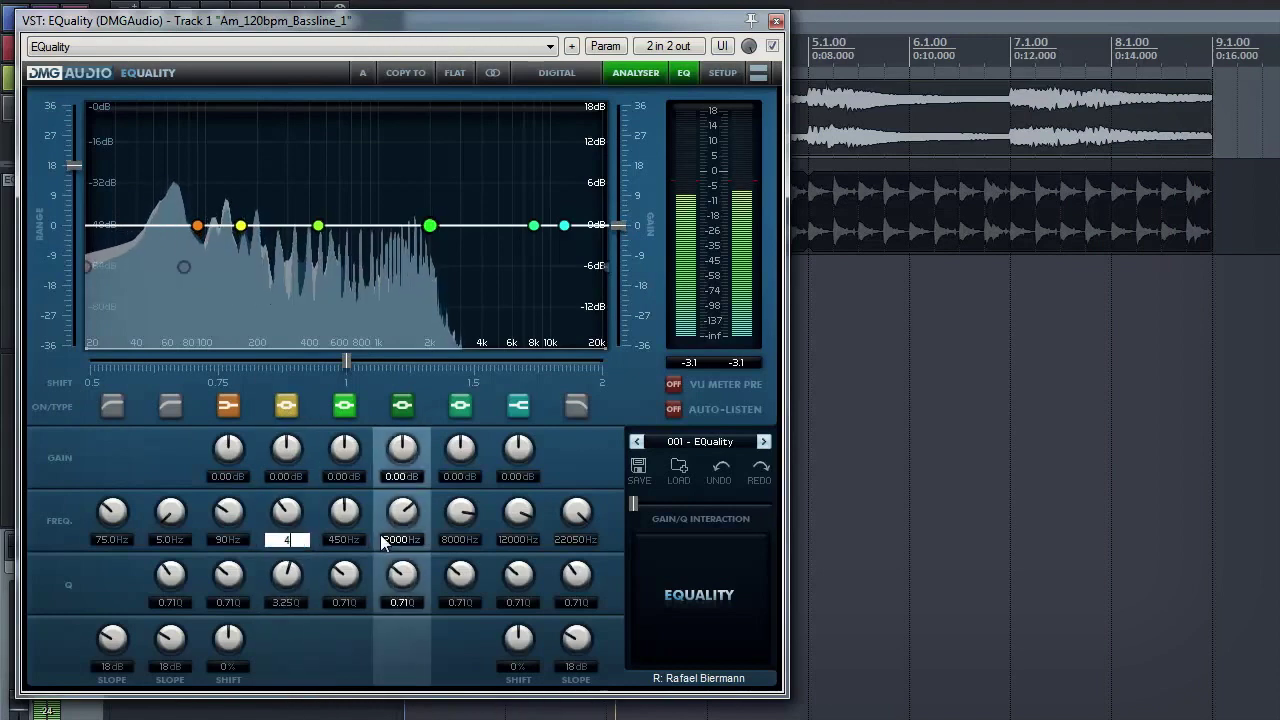
{"action": "key", "text": "Return"}
{"action": "left_click_drag", "start_coordinate": [277, 455], "coordinate": [289, 545]}
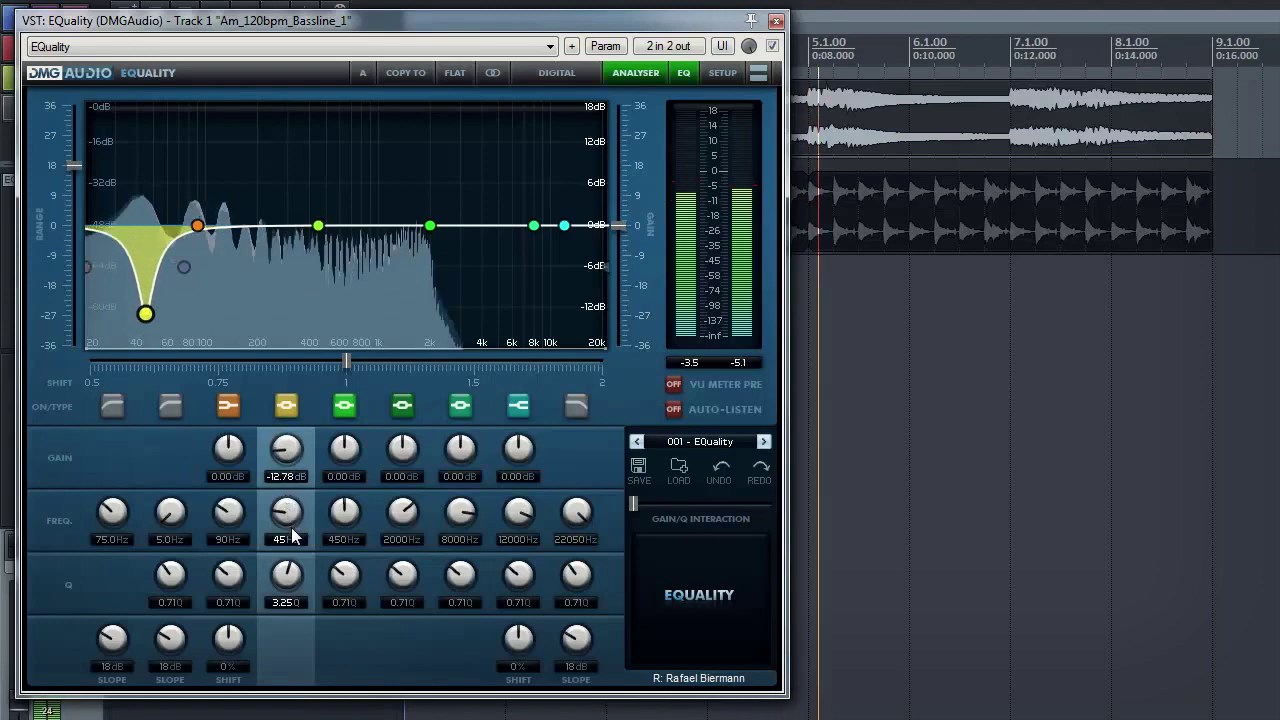
{"action": "mouse_move", "coordinate": [297, 602]}
{"action": "left_mouse_down"}
{"action": "mouse_move", "coordinate": [299, 572]}
{"action": "mouse_move", "coordinate": [280, 636]}
{"action": "mouse_move", "coordinate": [291, 589]}
{"action": "left_mouse_up"}
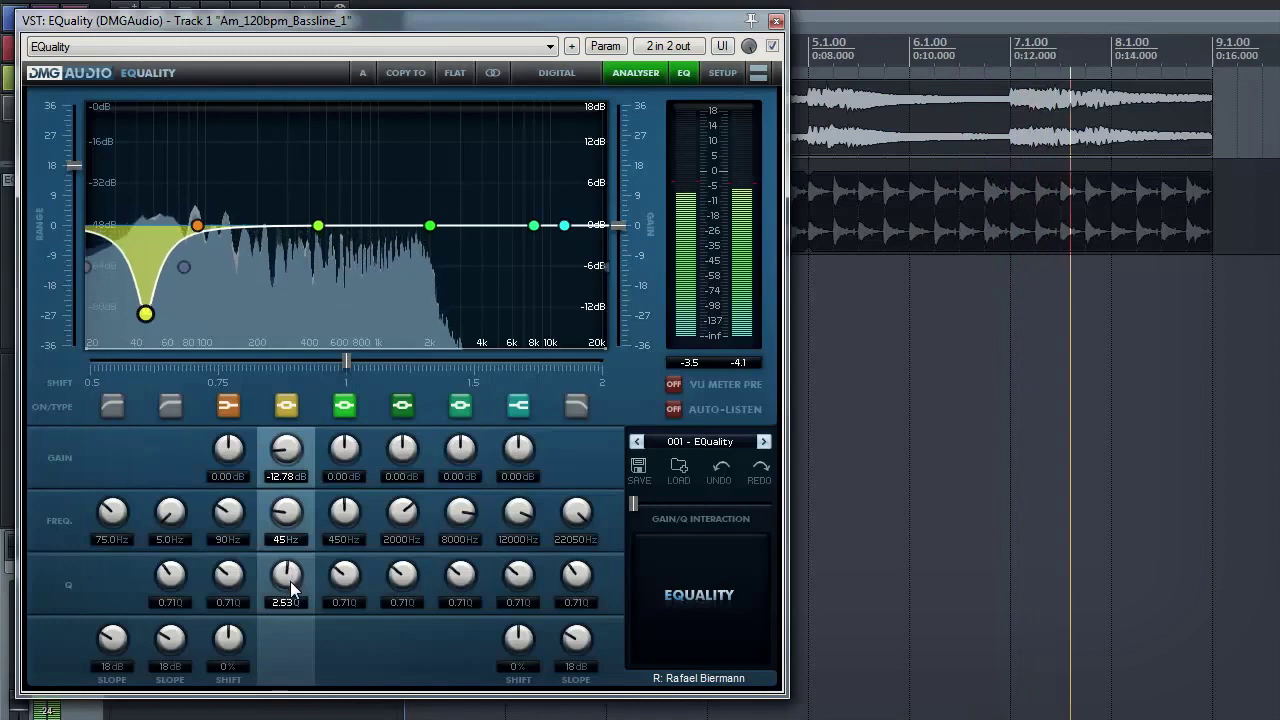
- Set the second band's gain to 0 dB in the bassline EQ
{"action": "left_click", "coordinate": [287, 477]}
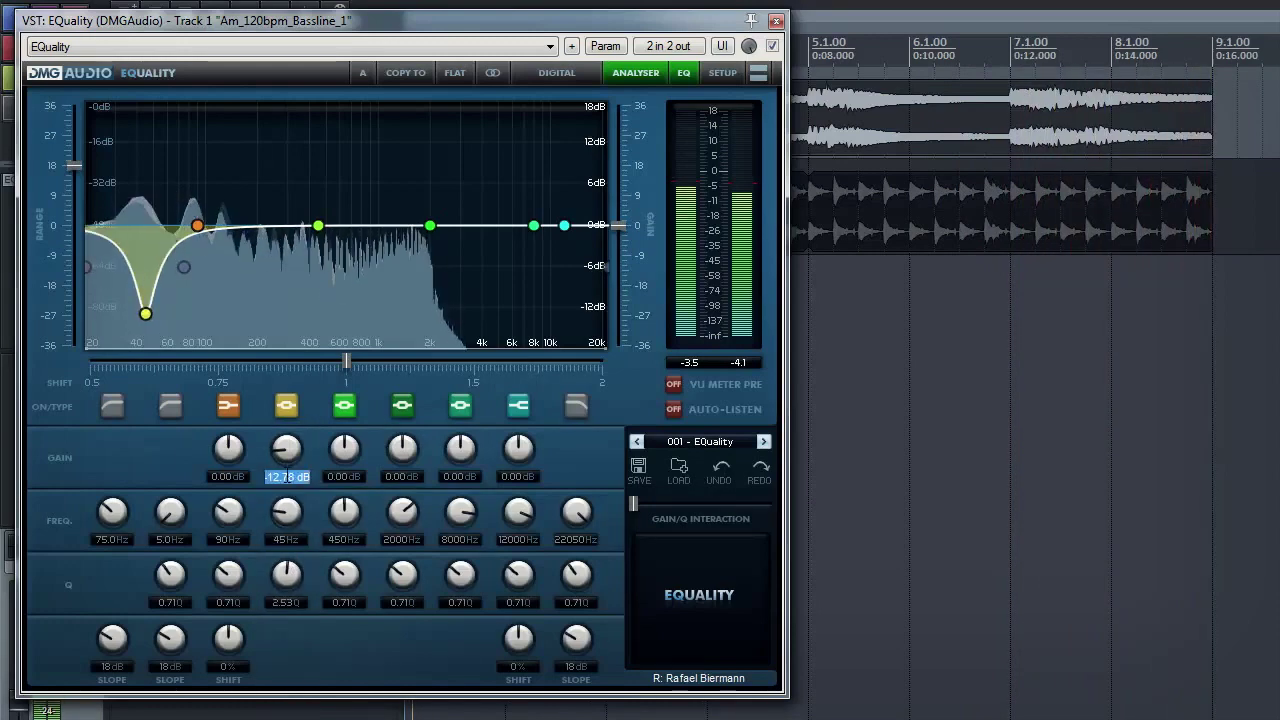
{"action": "type", "text": "0"}
{"action": "key", "text": "Return"}
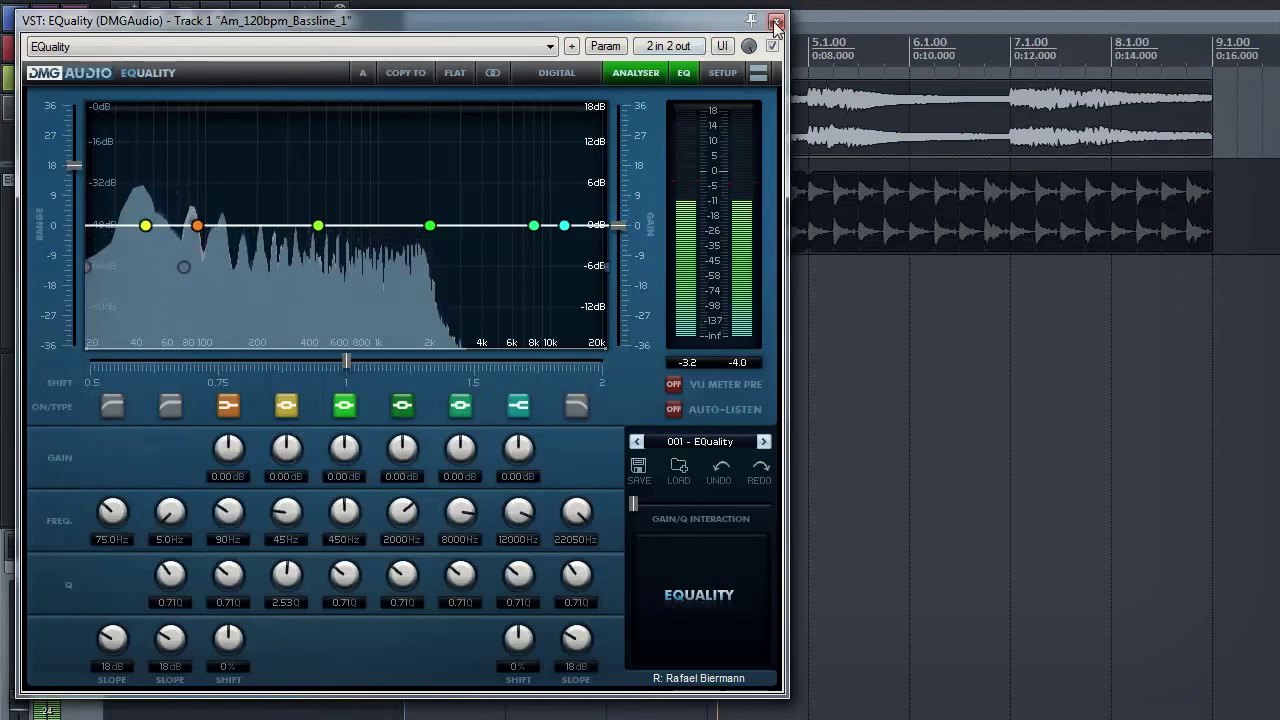
- Expand the bassline EQuality pin connector to four channels and close the plug-in windows
{"action": "left_click", "coordinate": [651, 50]}
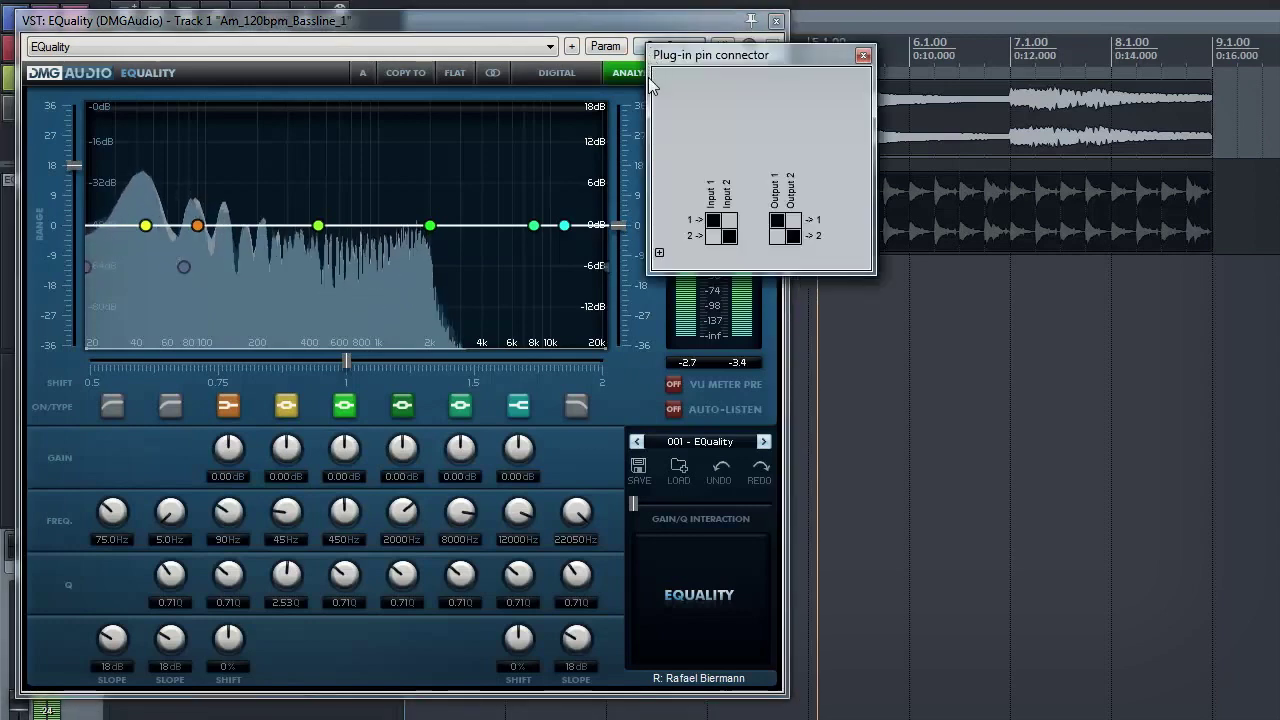
{"action": "left_click", "coordinate": [658, 253]}
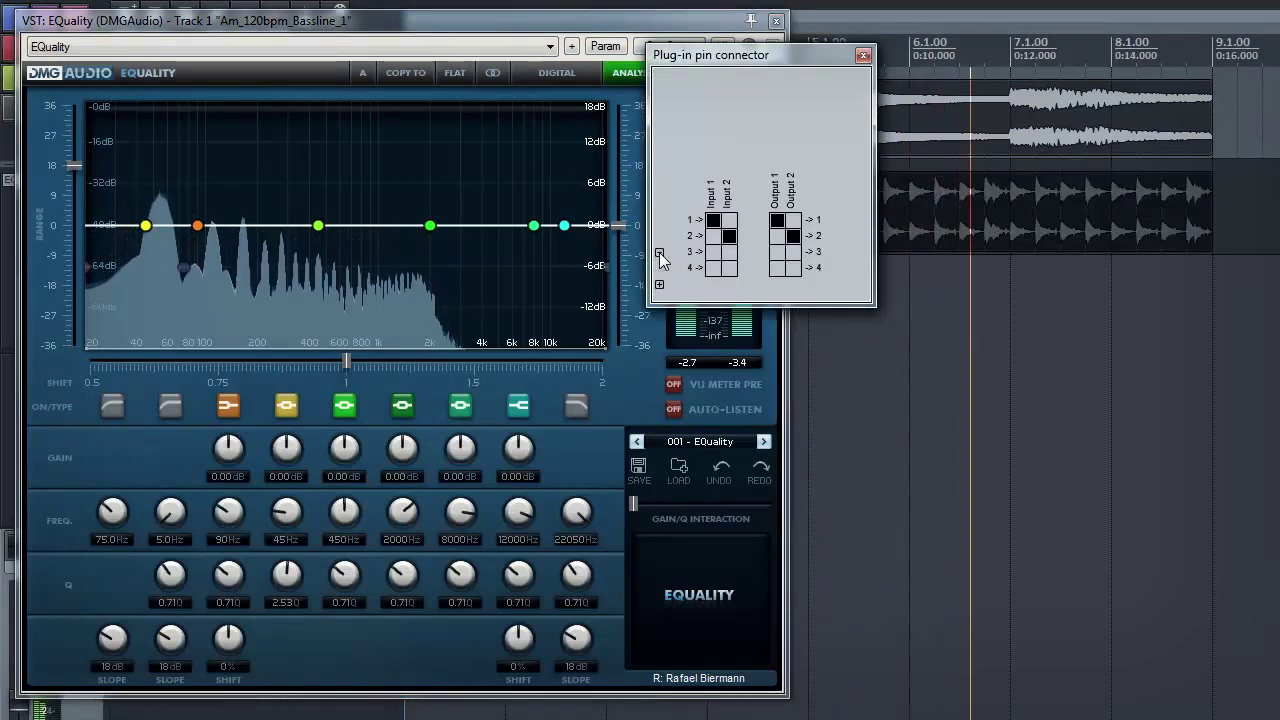
{"action": "left_click", "coordinate": [866, 56]}
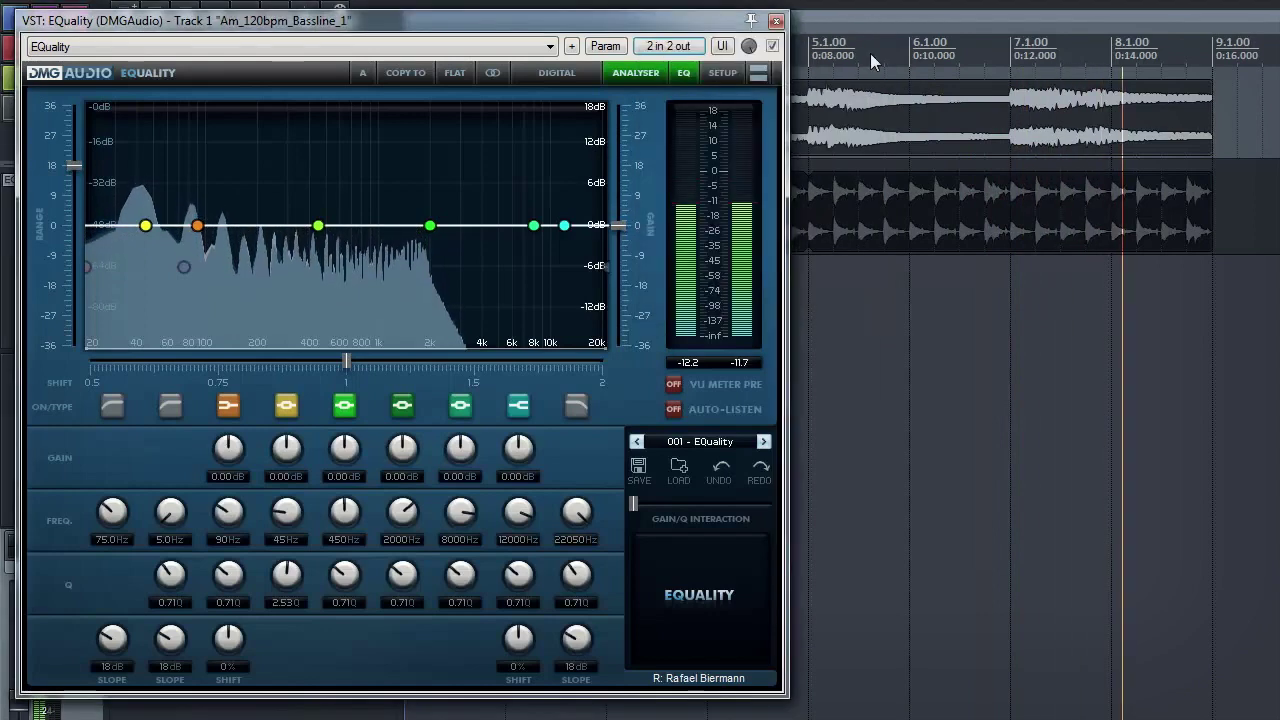
{"action": "left_click", "coordinate": [776, 21]}
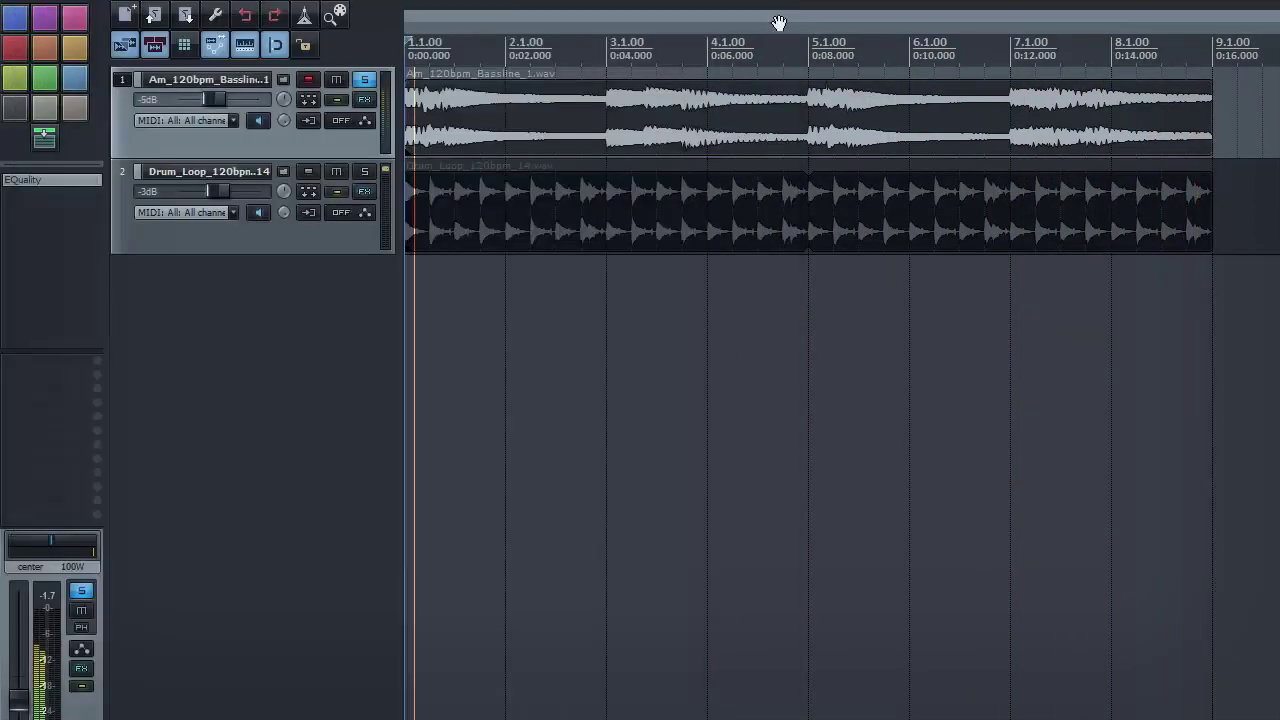
- Add a send from the drum loop track to the Am_120bpm_Bassline_1 track
{"action": "left_click", "coordinate": [260, 235]}
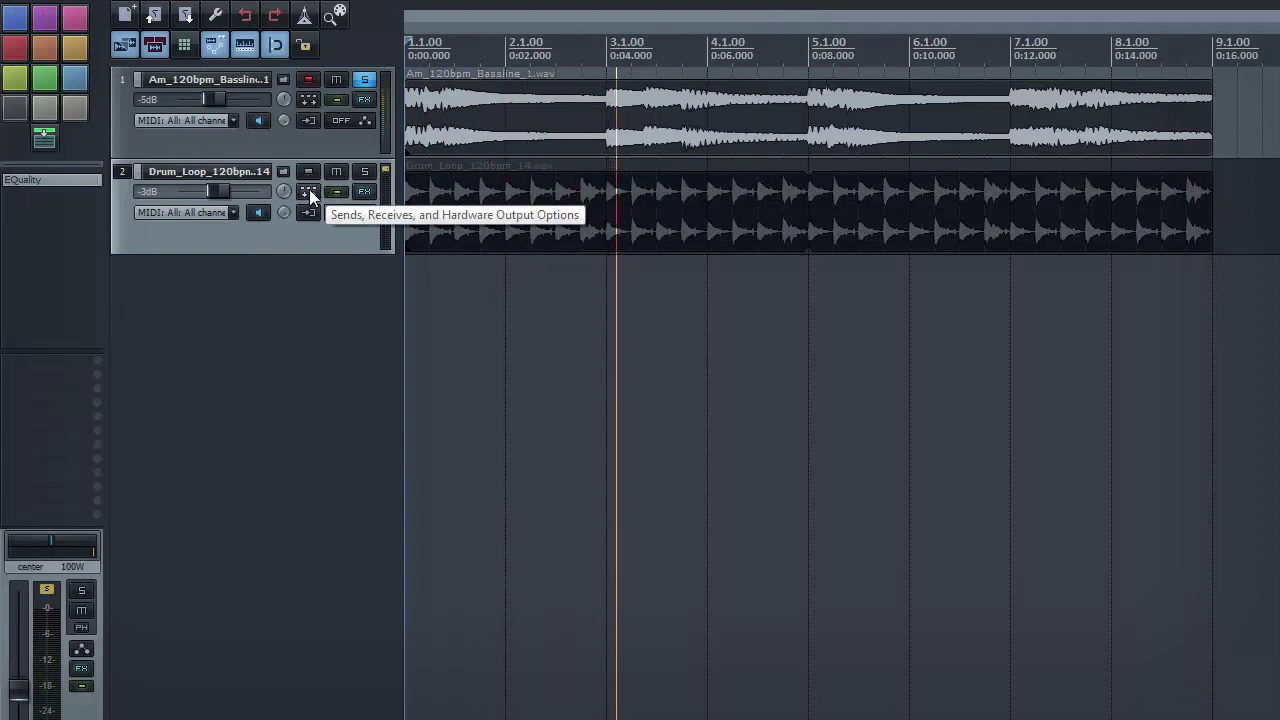
{"action": "left_click", "coordinate": [309, 190]}
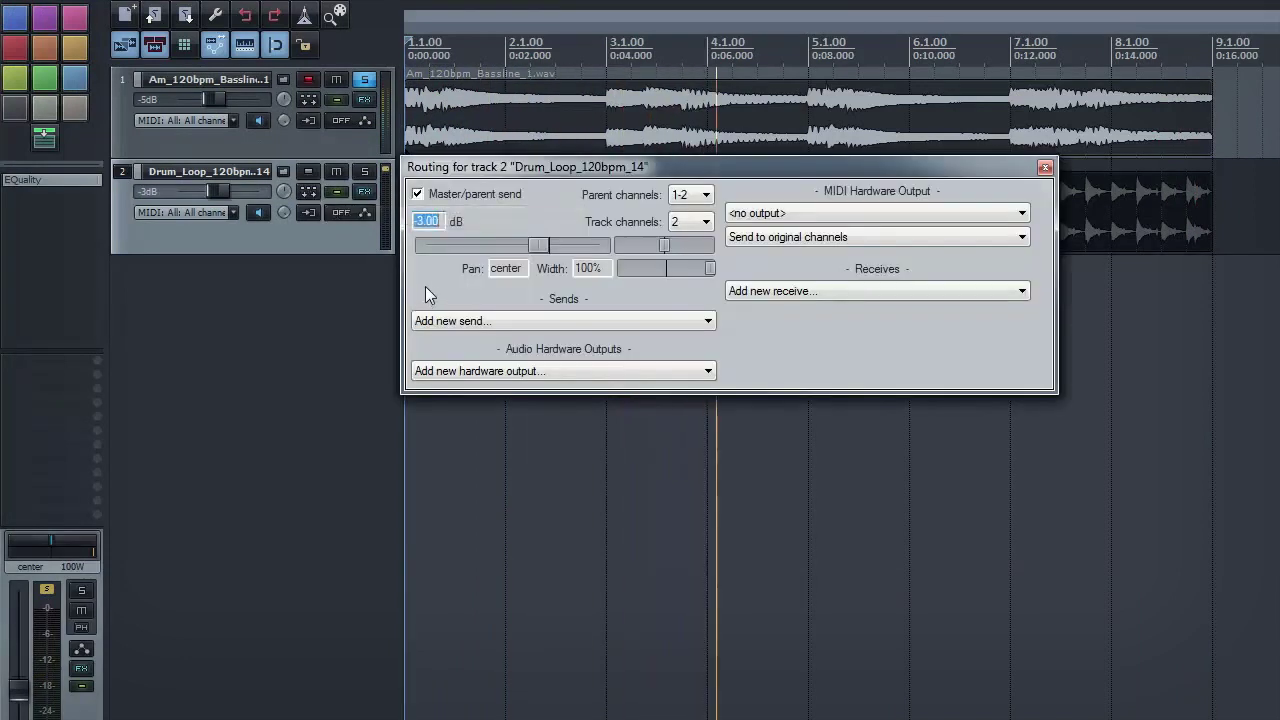
{"action": "left_click", "coordinate": [473, 321]}
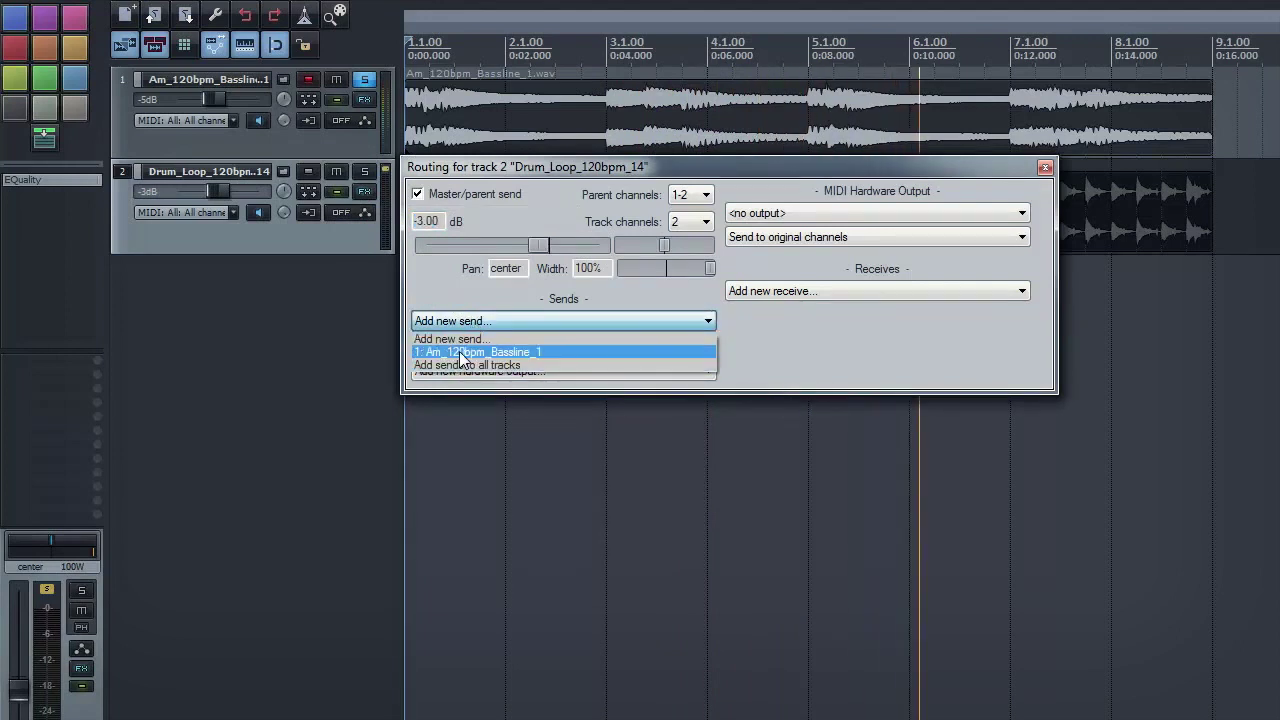
{"action": "left_click", "coordinate": [459, 351]}
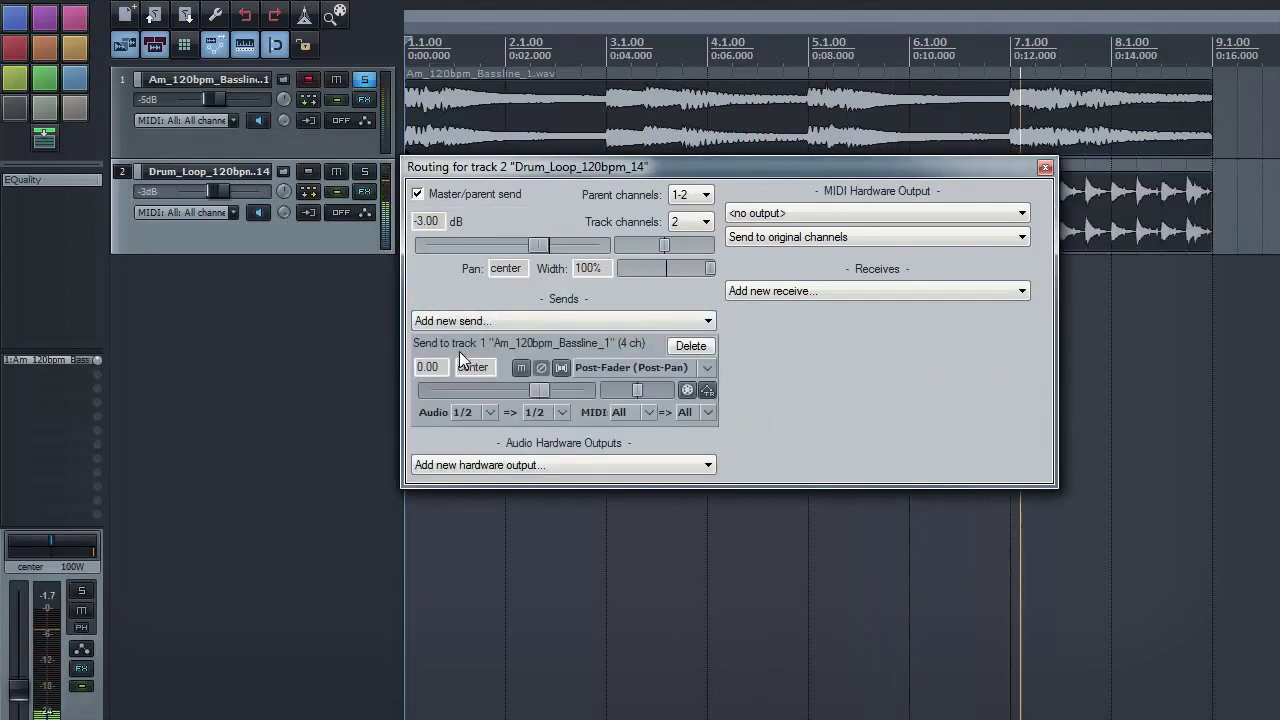
- Route the send's audio to channels 3/4, set its MIDI to None, and close the routing window
{"action": "left_click", "coordinate": [563, 412]}
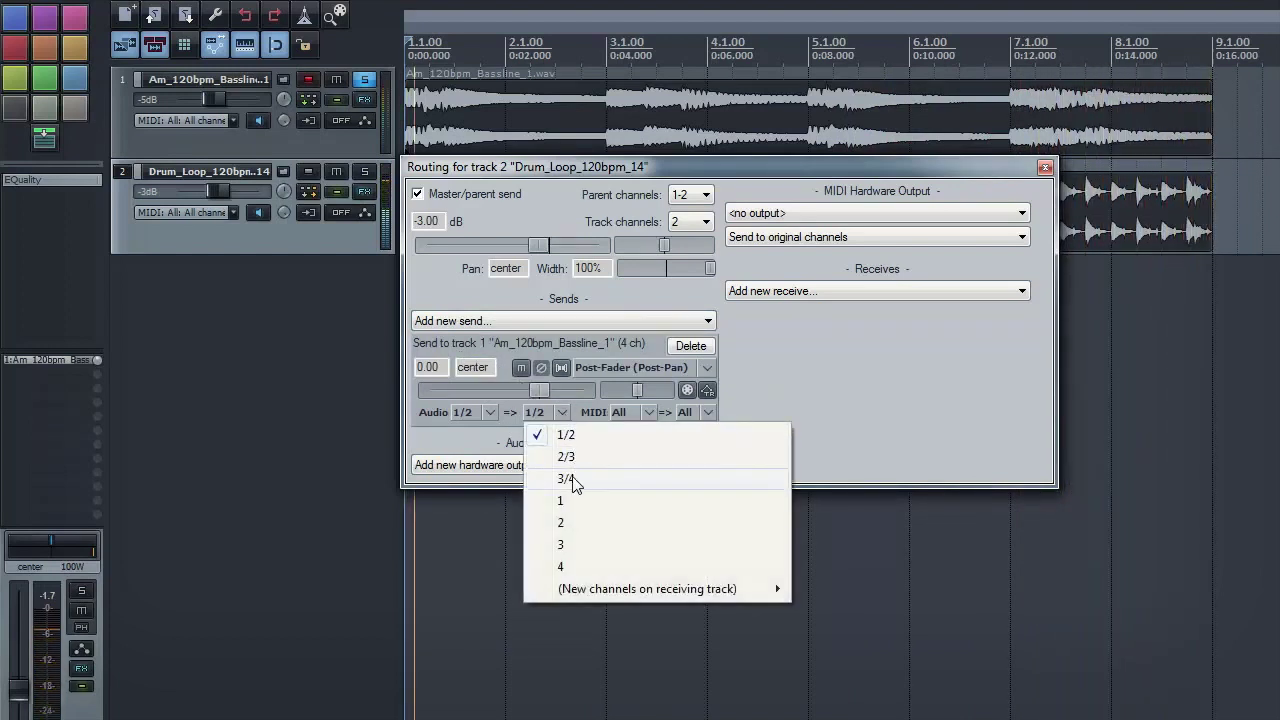
{"action": "left_click", "coordinate": [591, 482]}
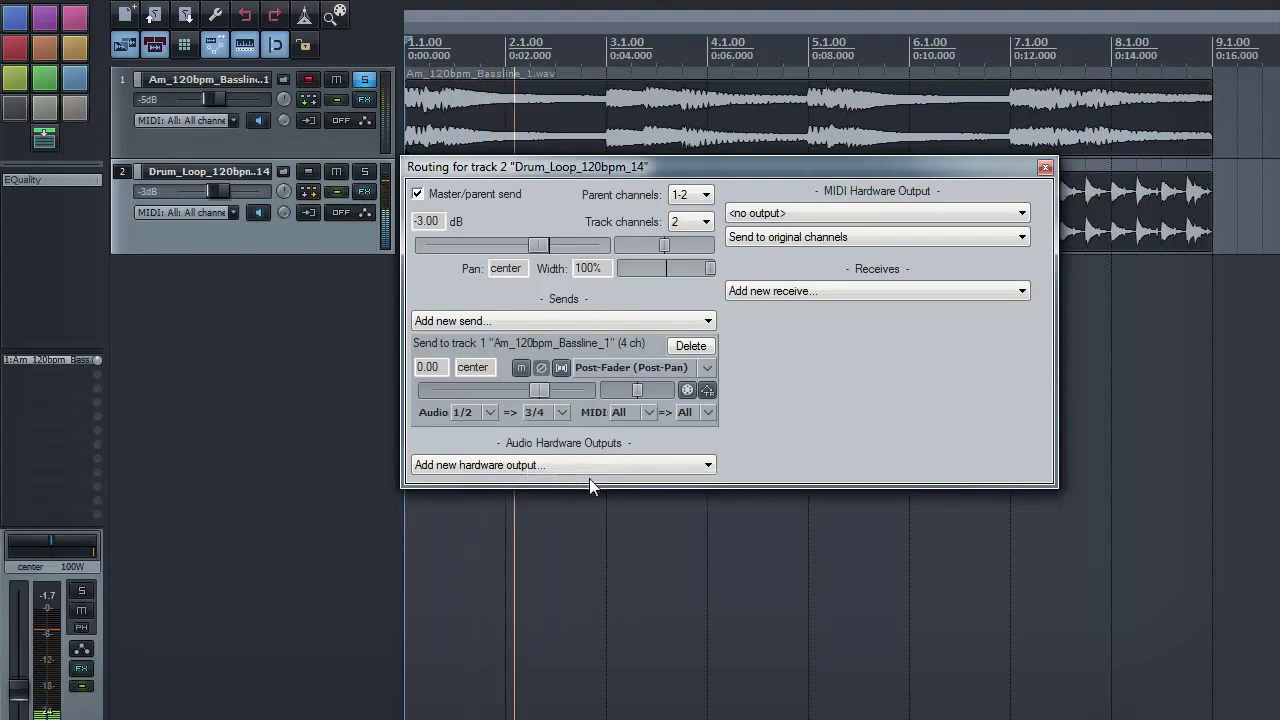
{"action": "left_click", "coordinate": [643, 411]}
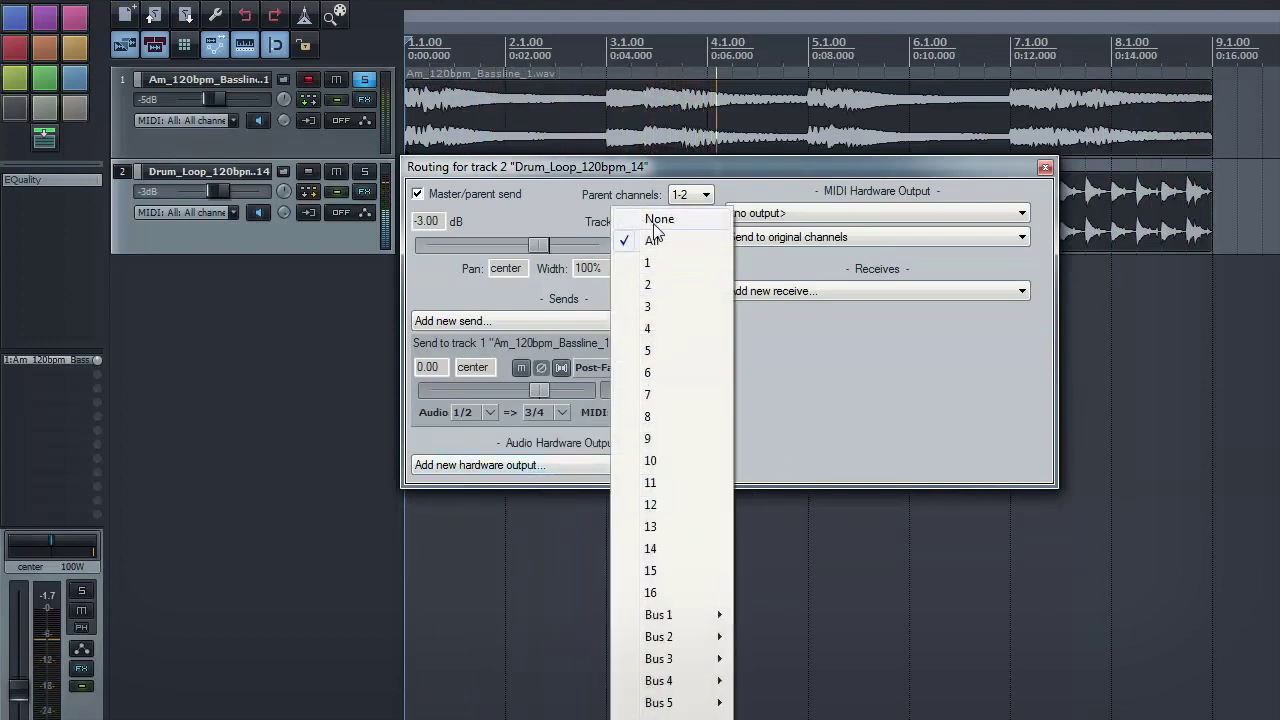
{"action": "left_click", "coordinate": [655, 221]}
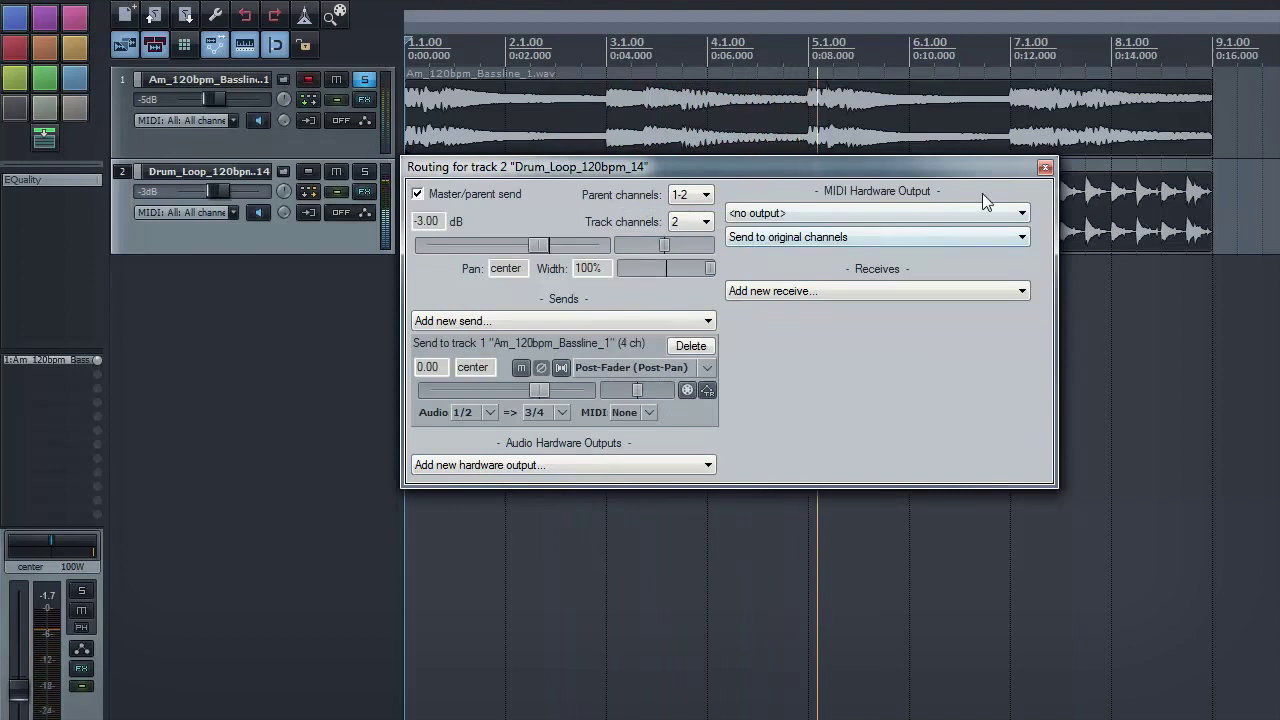
{"action": "left_click", "coordinate": [1046, 168]}
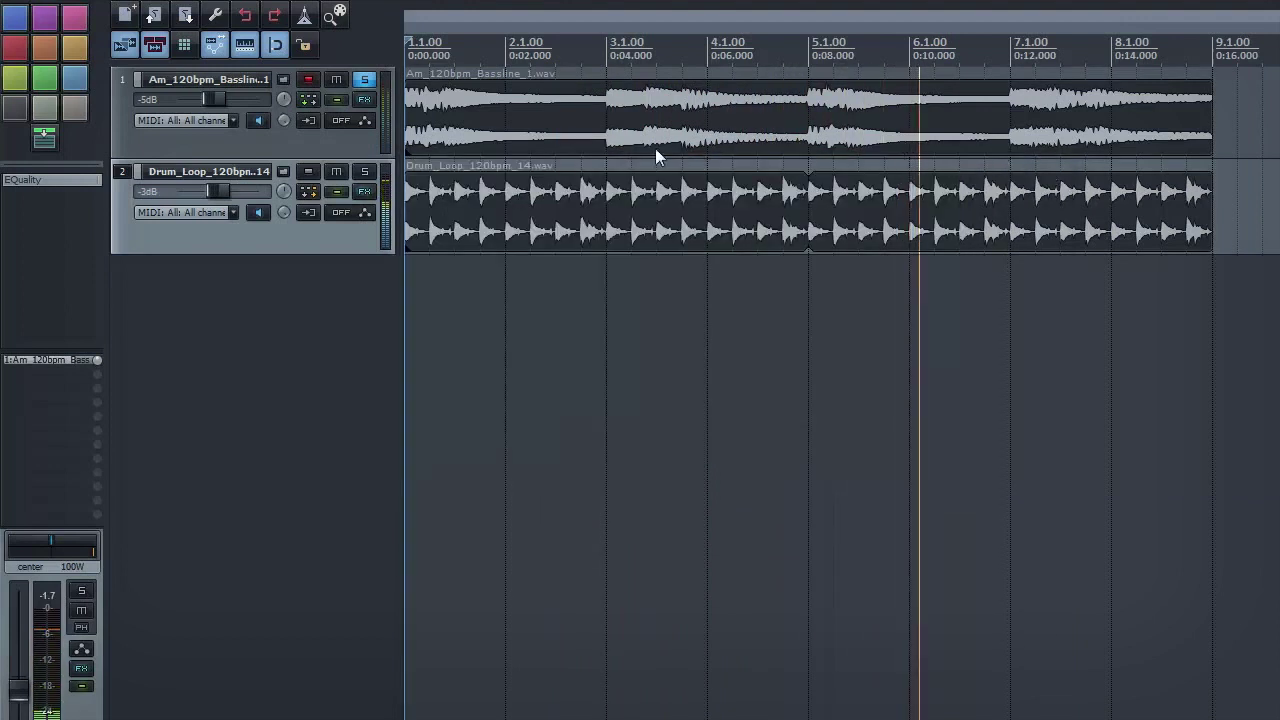
- Open the parameter modulation settings for Band2 Gain of the bassline track's EQuality plug-in
{"action": "left_click", "coordinate": [263, 140]}
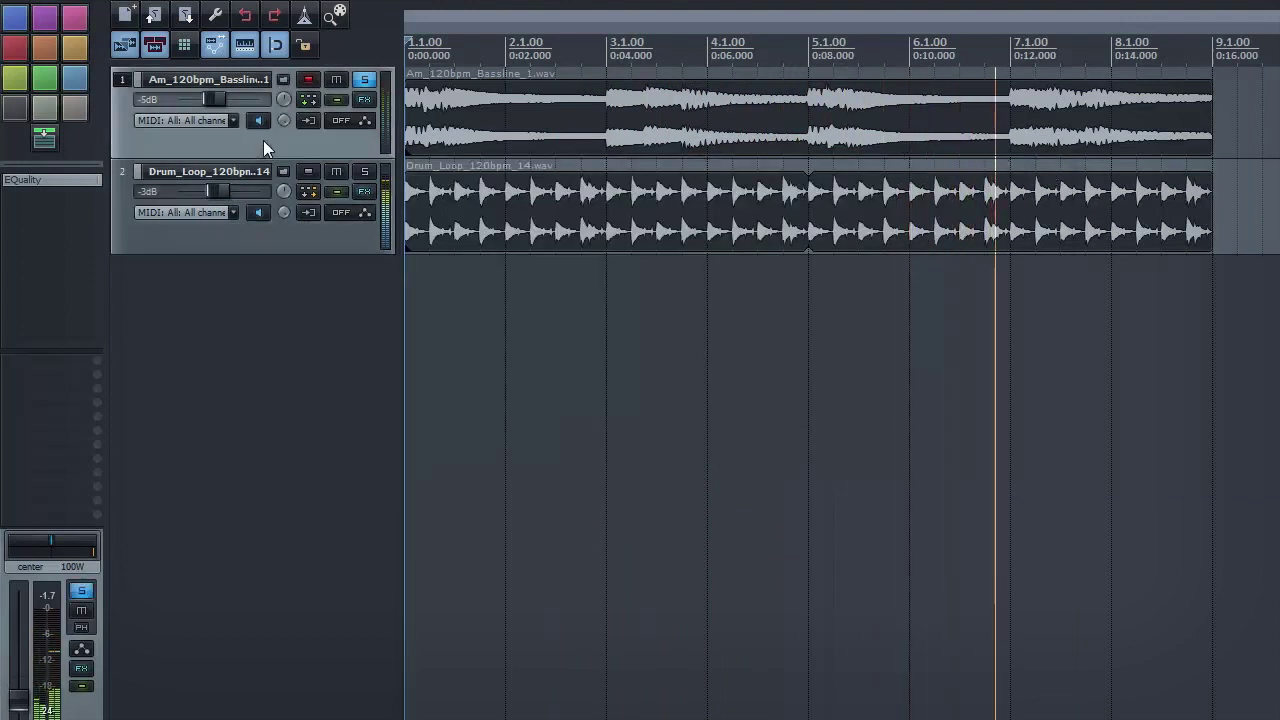
{"action": "double_click", "coordinate": [69, 185]}
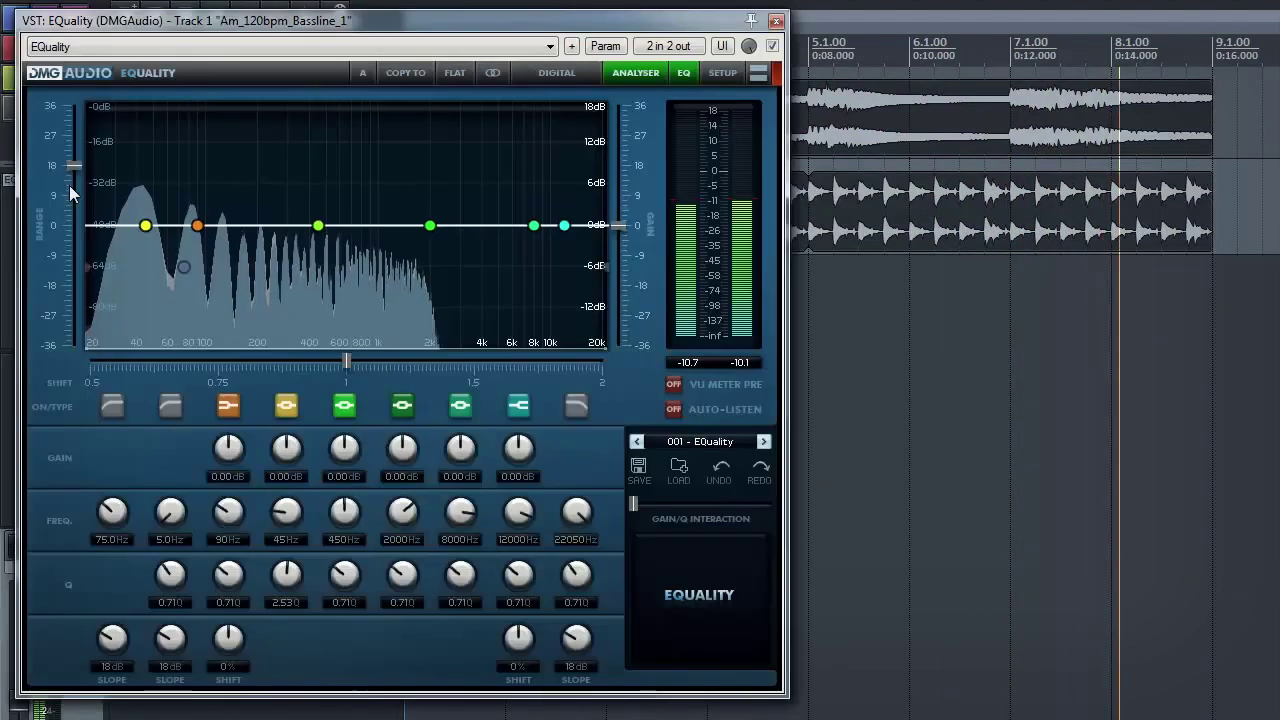
{"action": "left_click", "coordinate": [605, 47]}
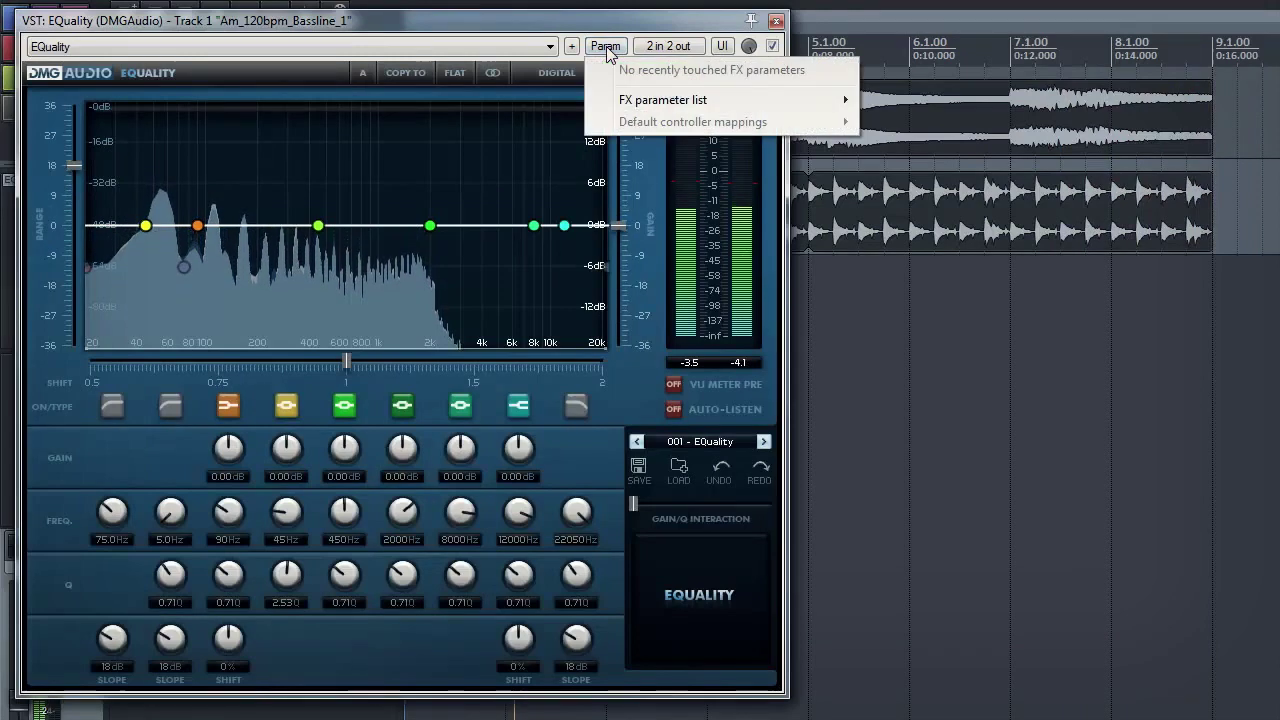
{"action": "mouse_move", "coordinate": [624, 104]}
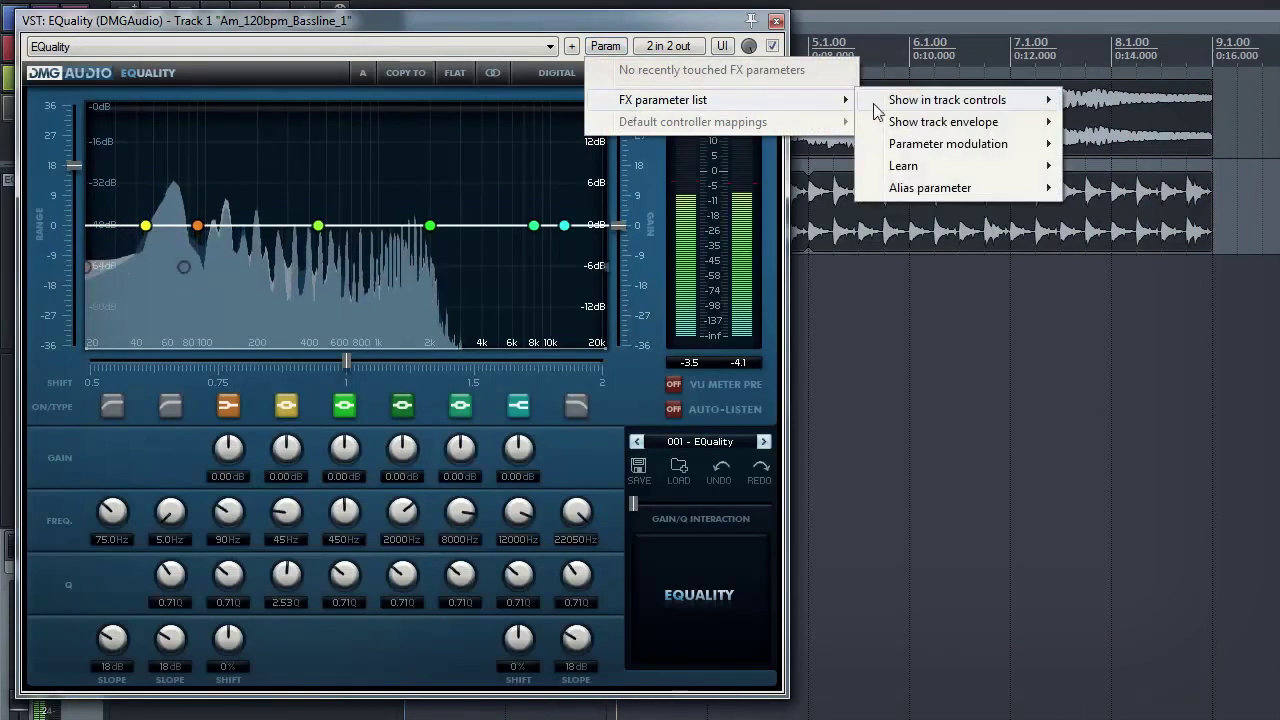
{"action": "mouse_move", "coordinate": [950, 145]}
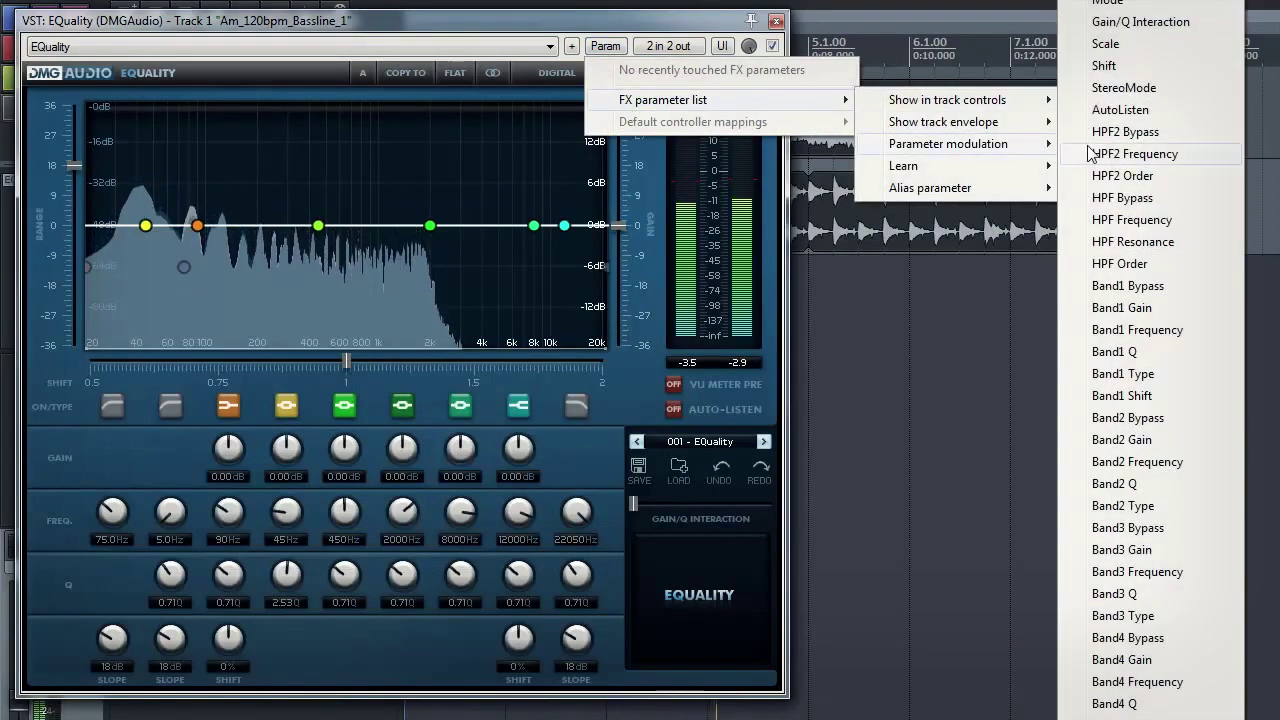
{"action": "left_click", "coordinate": [1158, 441]}
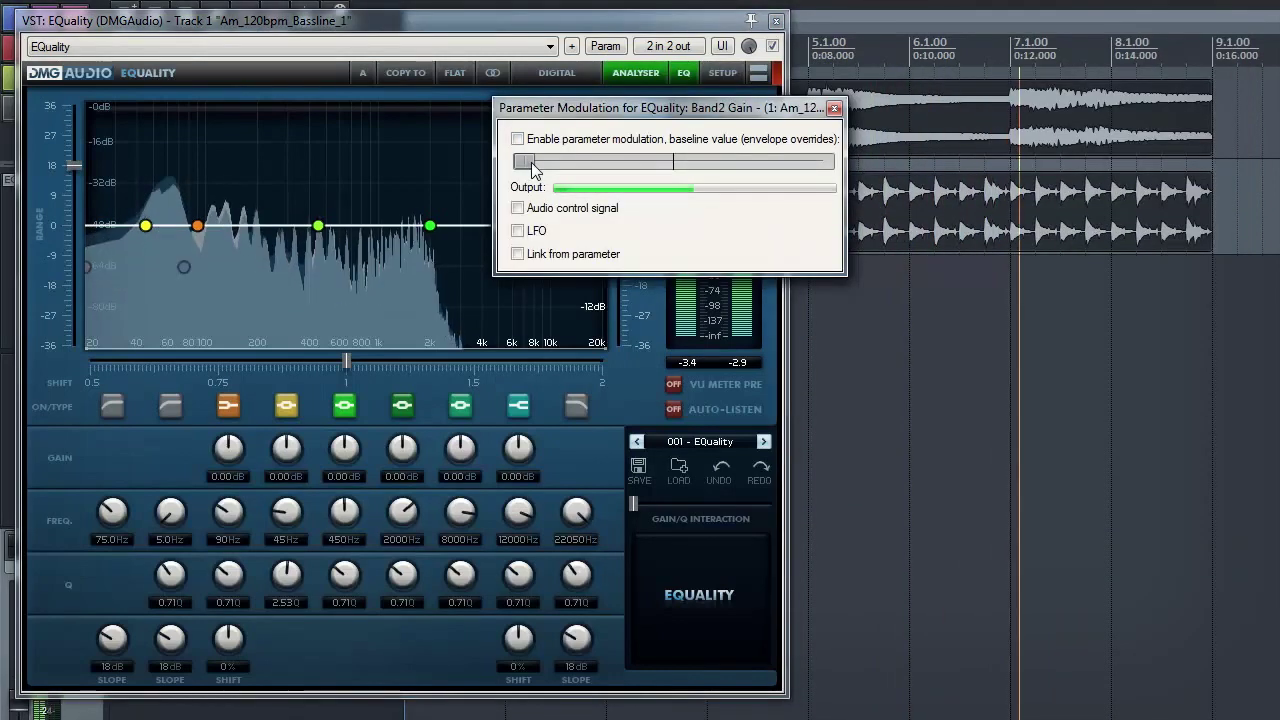
- Enable parameter modulation of Band2 Gain with an audio control signal and close the EQ window
{"action": "left_click", "coordinate": [517, 139]}
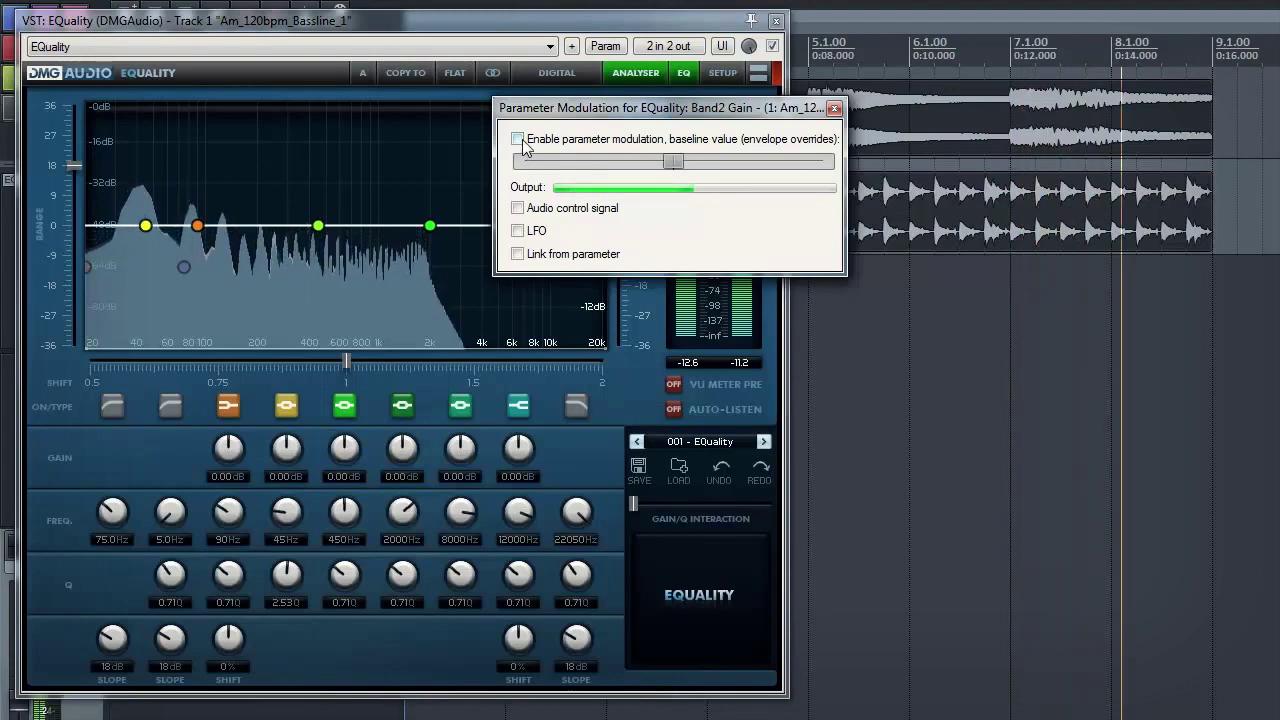
{"action": "left_click", "coordinate": [518, 209]}
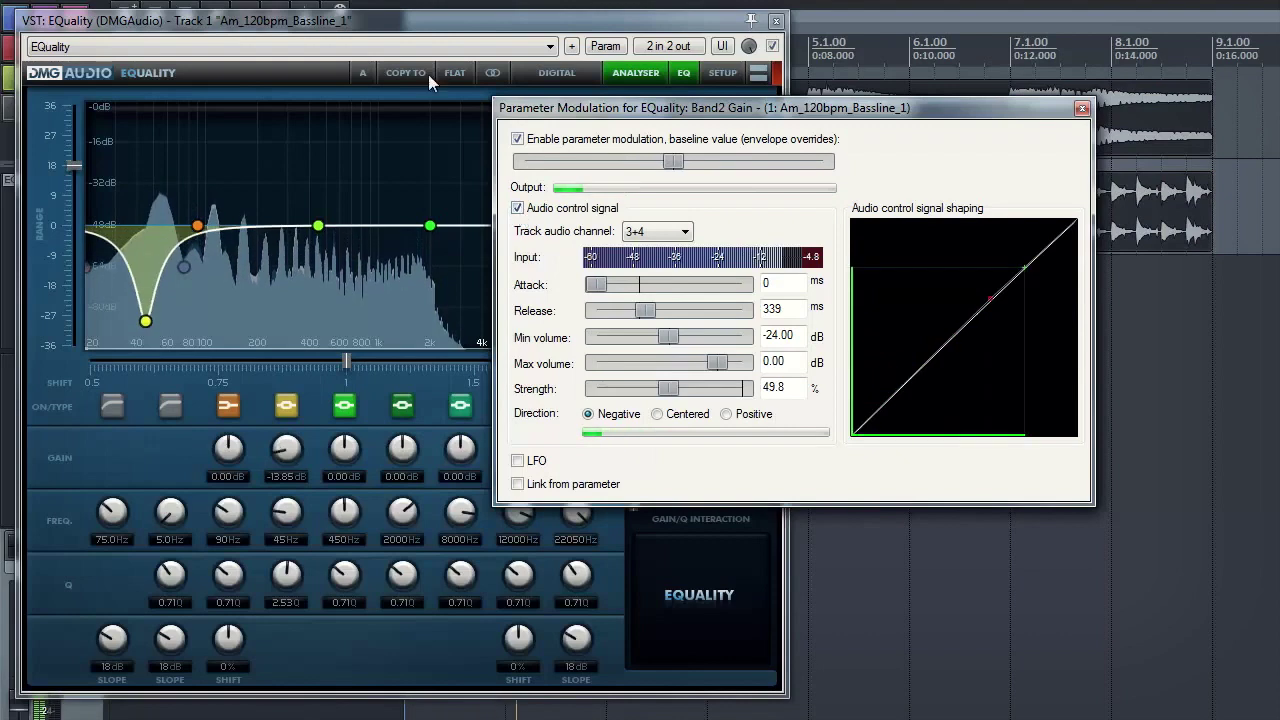
{"action": "key", "text": "Escape"}
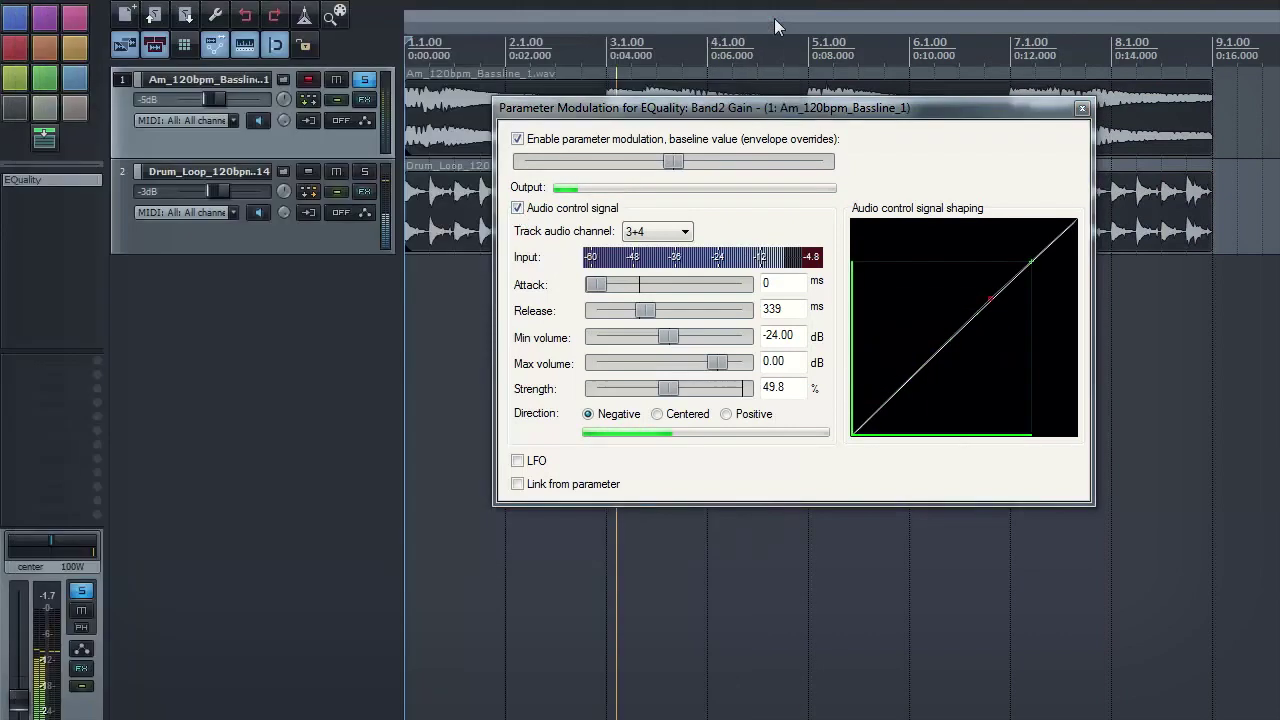
- Unsolo the bassline track and show its EQuality plug-in alongside the Band2 Gain modulation settings
{"action": "left_click", "coordinate": [365, 80]}
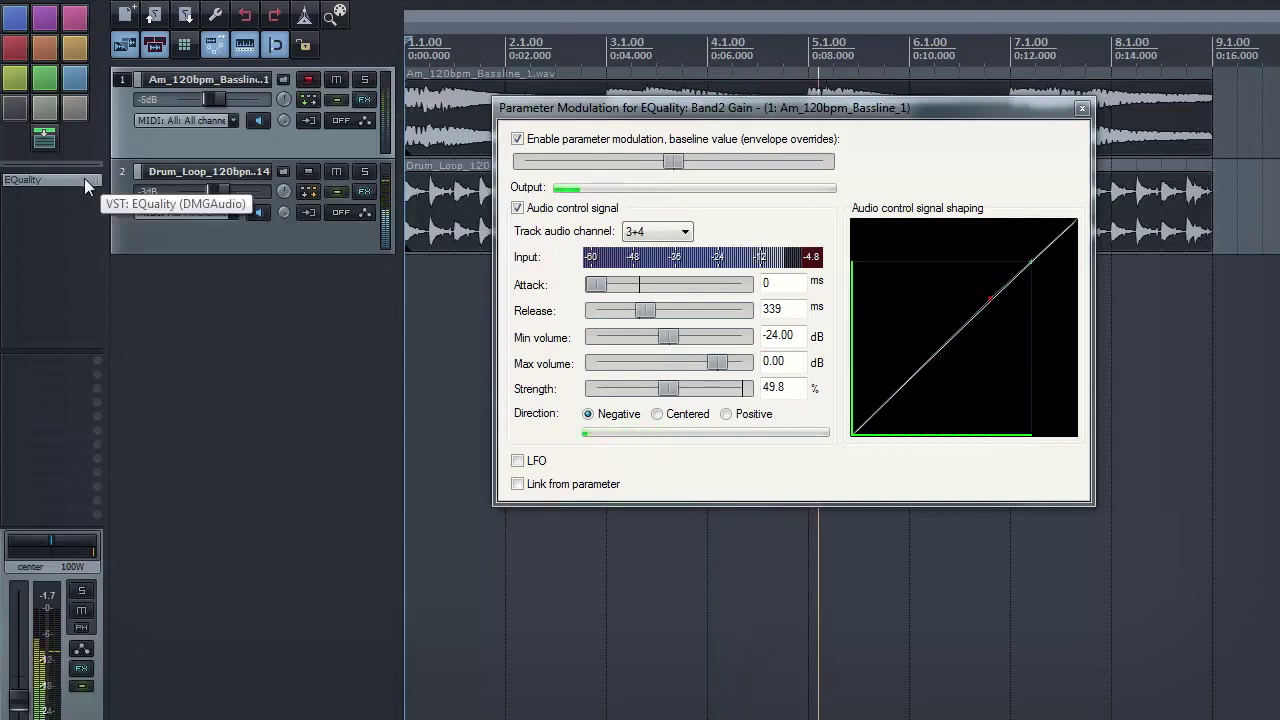
{"action": "left_click", "coordinate": [84, 178]}
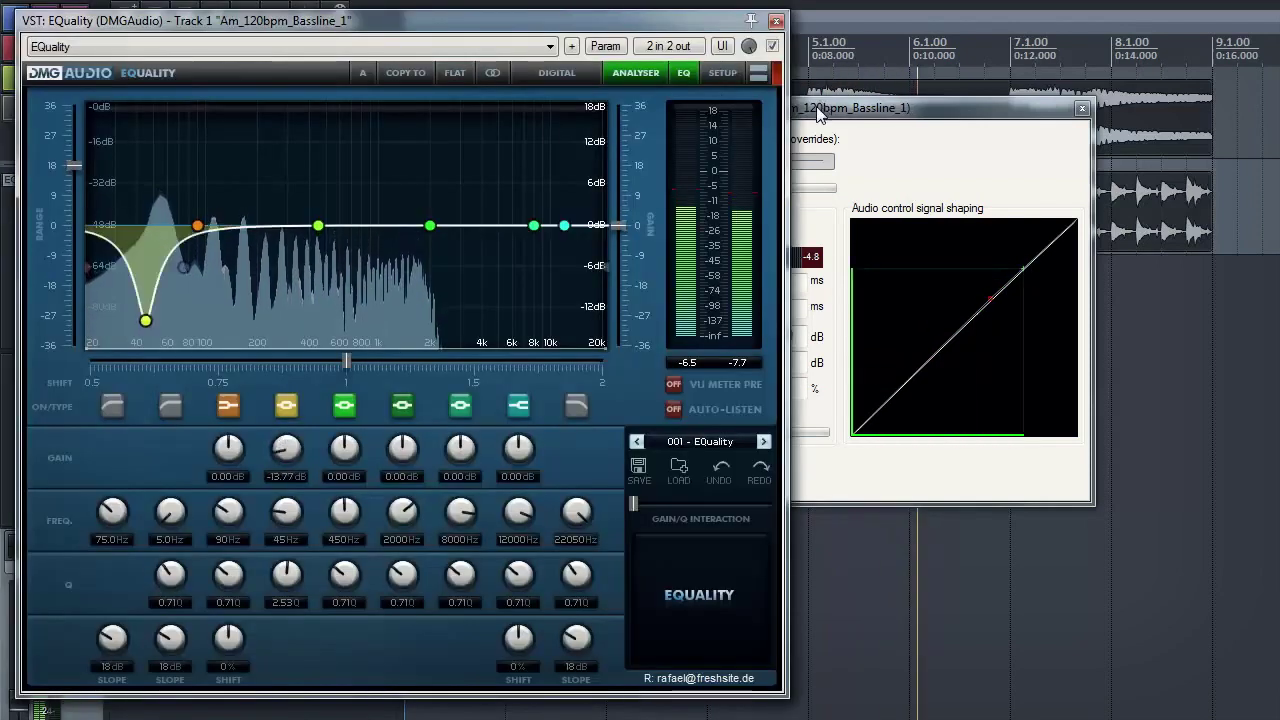
{"action": "left_click_drag", "start_coordinate": [818, 114], "coordinate": [748, 99]}
- Keep the control signal on channels 3+4, try the Positive modulation direction, and return it to Negative
{"action": "left_click", "coordinate": [594, 222]}
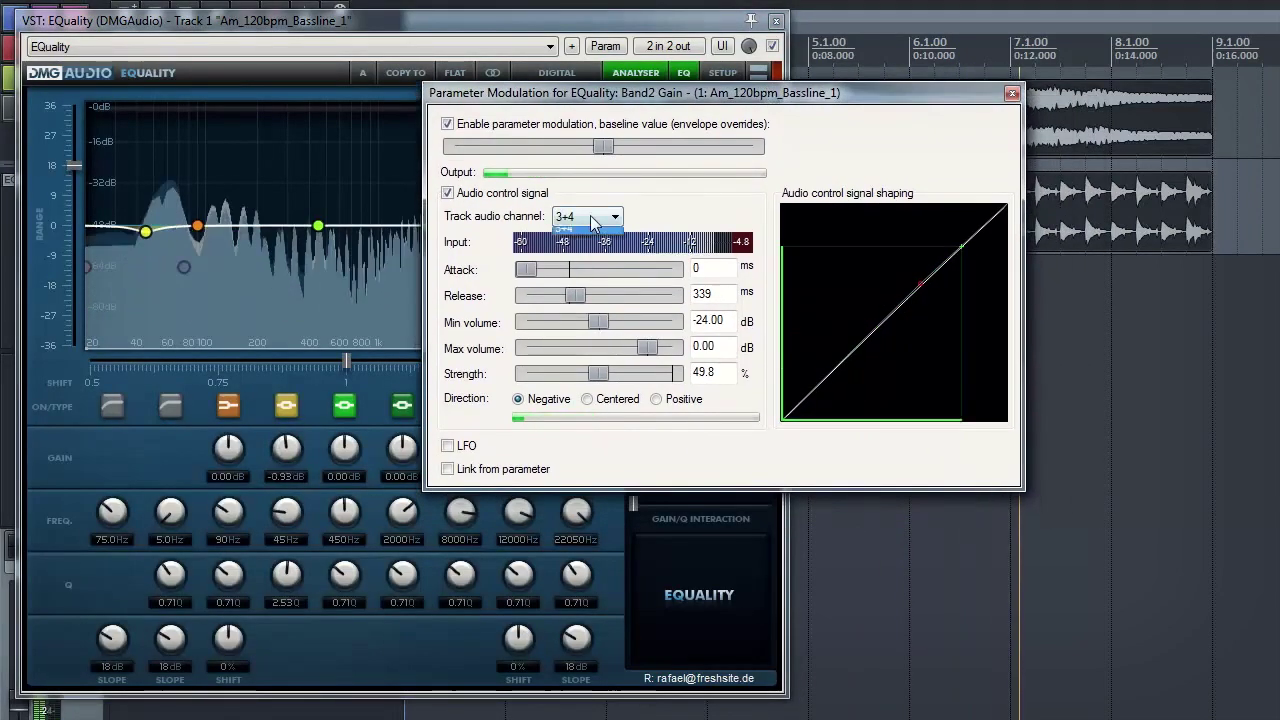
{"action": "left_click", "coordinate": [564, 279]}
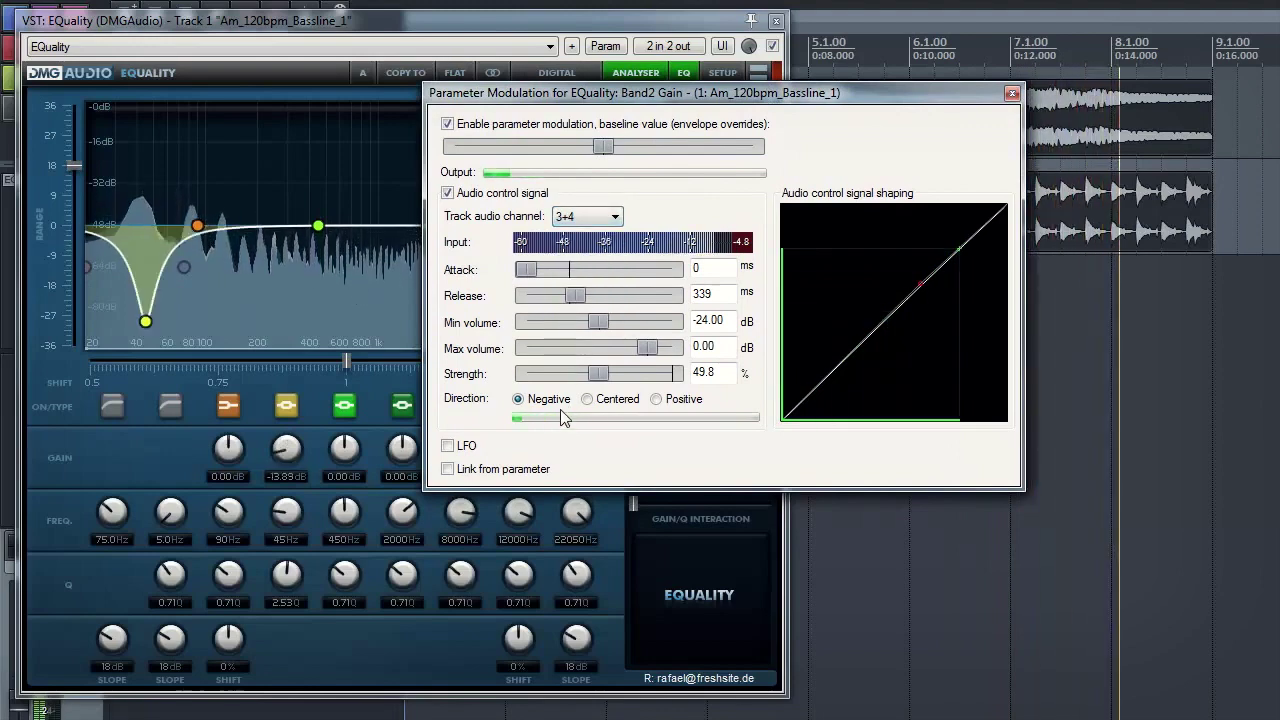
{"action": "left_click", "coordinate": [692, 400]}
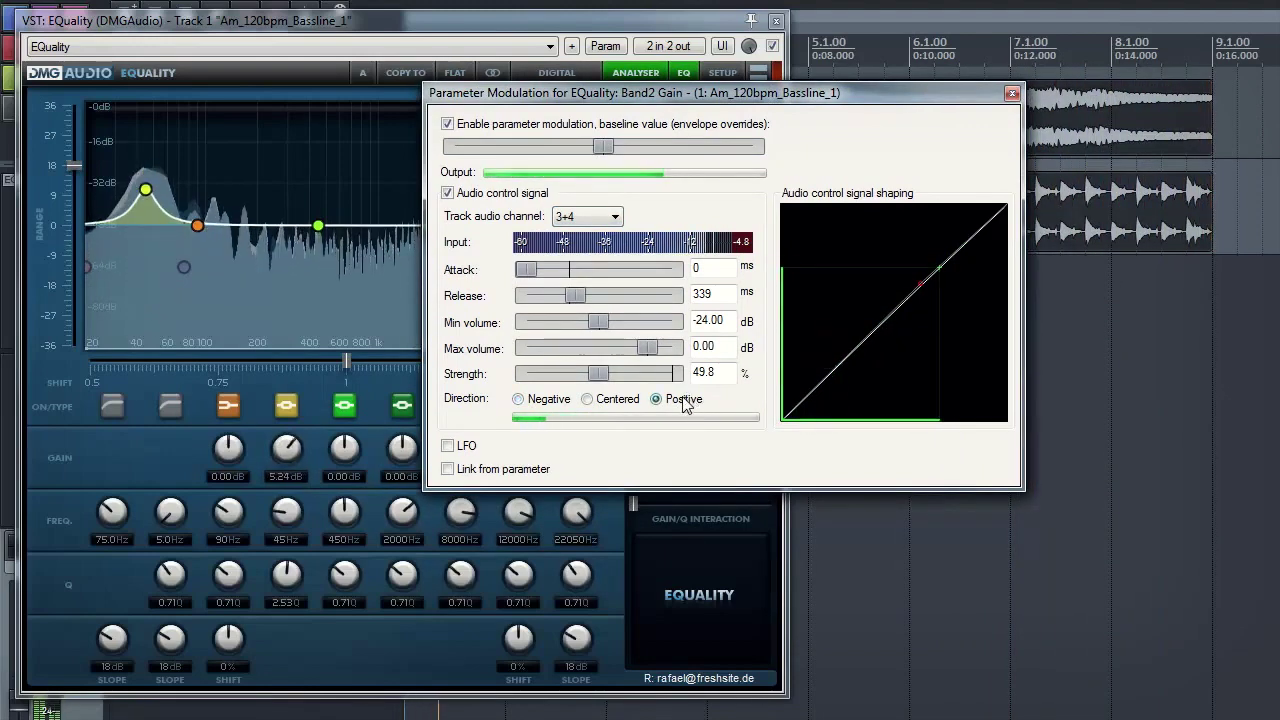
{"action": "left_click", "coordinate": [550, 400]}
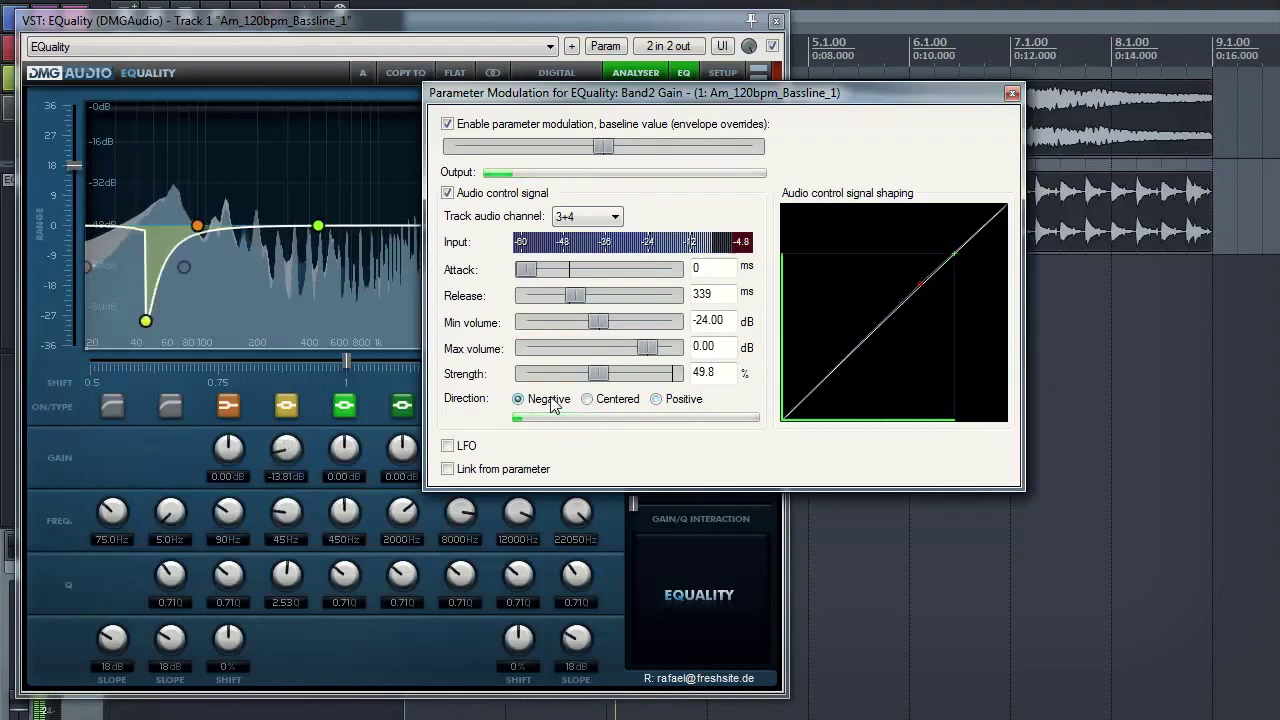
- Set the Band2 Gain modulation's release to 249 ms and its strength to 64.8%, keeping the attack at 0 ms
{"action": "mouse_move", "coordinate": [543, 277]}
{"action": "left_mouse_down"}
{"action": "mouse_move", "coordinate": [562, 283]}
{"action": "mouse_move", "coordinate": [522, 281]}
{"action": "left_mouse_up"}
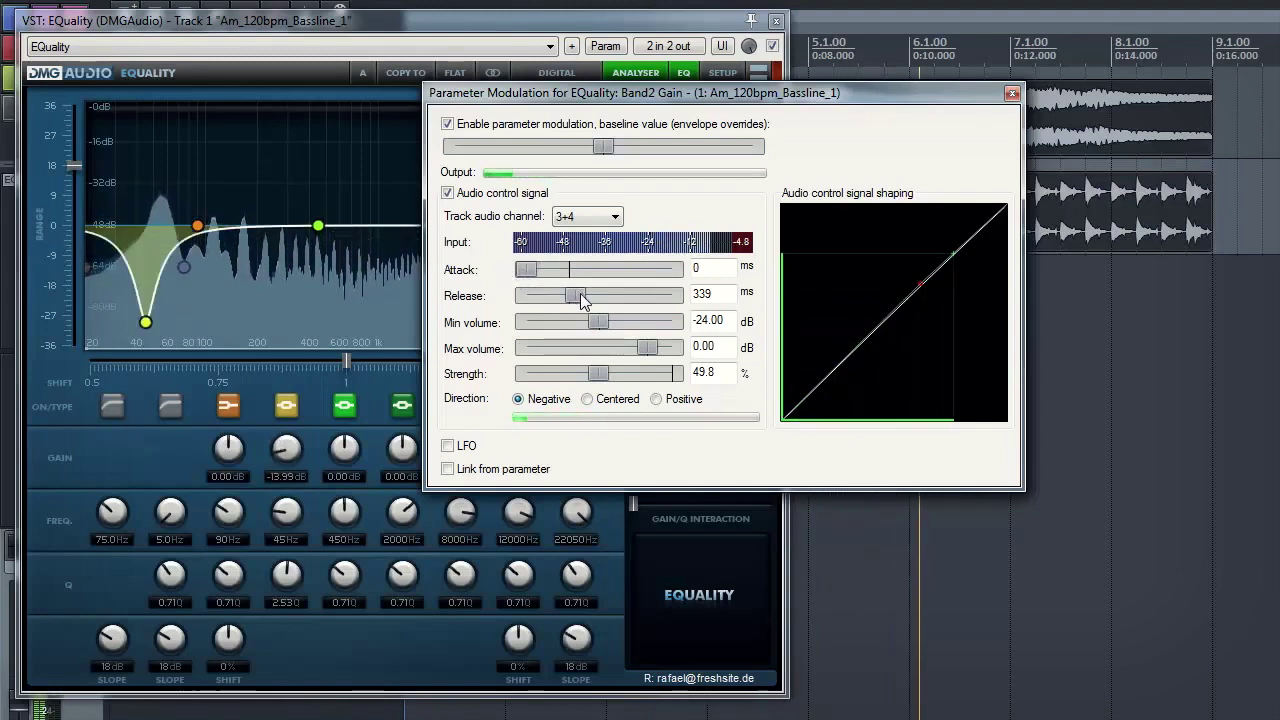
{"action": "left_click_drag", "start_coordinate": [578, 292], "coordinate": [656, 290]}
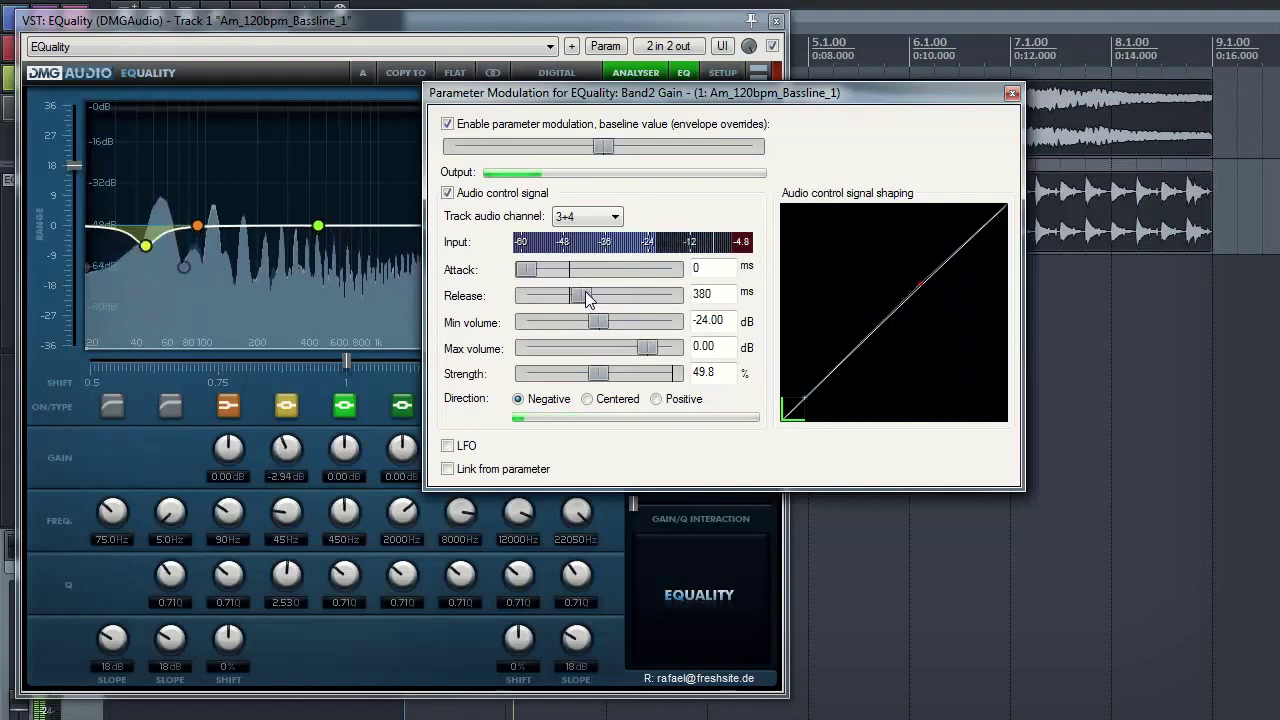
{"action": "left_click_drag", "start_coordinate": [585, 291], "coordinate": [567, 295]}
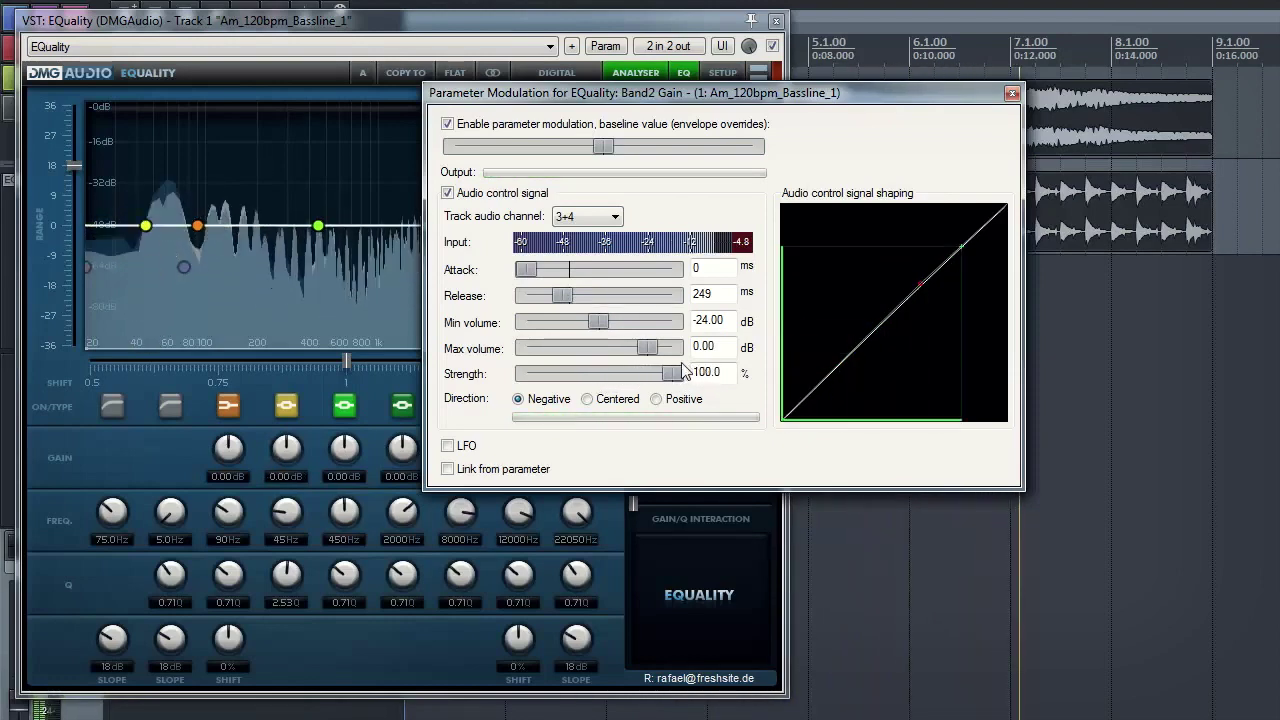
{"action": "left_click_drag", "start_coordinate": [672, 373], "coordinate": [609, 370]}
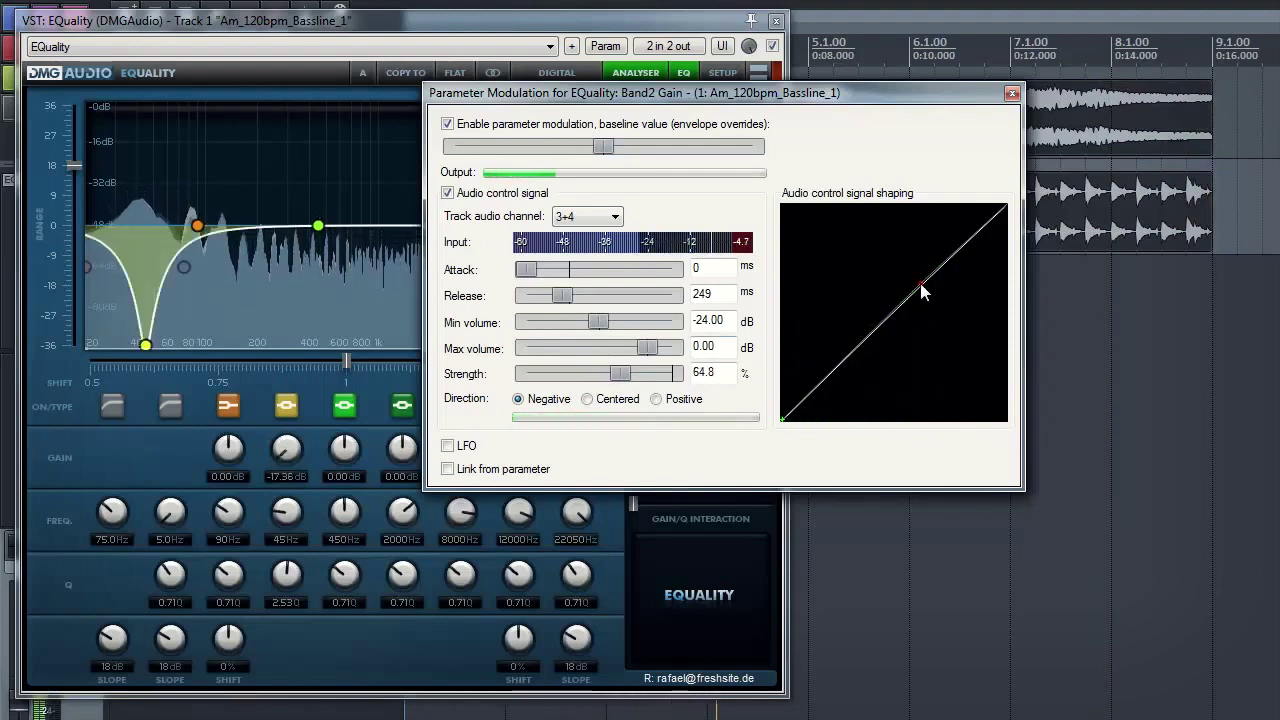
- Bend the audio control signal shaping curve slightly below the diagonal, set the strength to 60.6%, and close the modulation settings
{"action": "left_click_drag", "start_coordinate": [923, 305], "coordinate": [847, 347]}
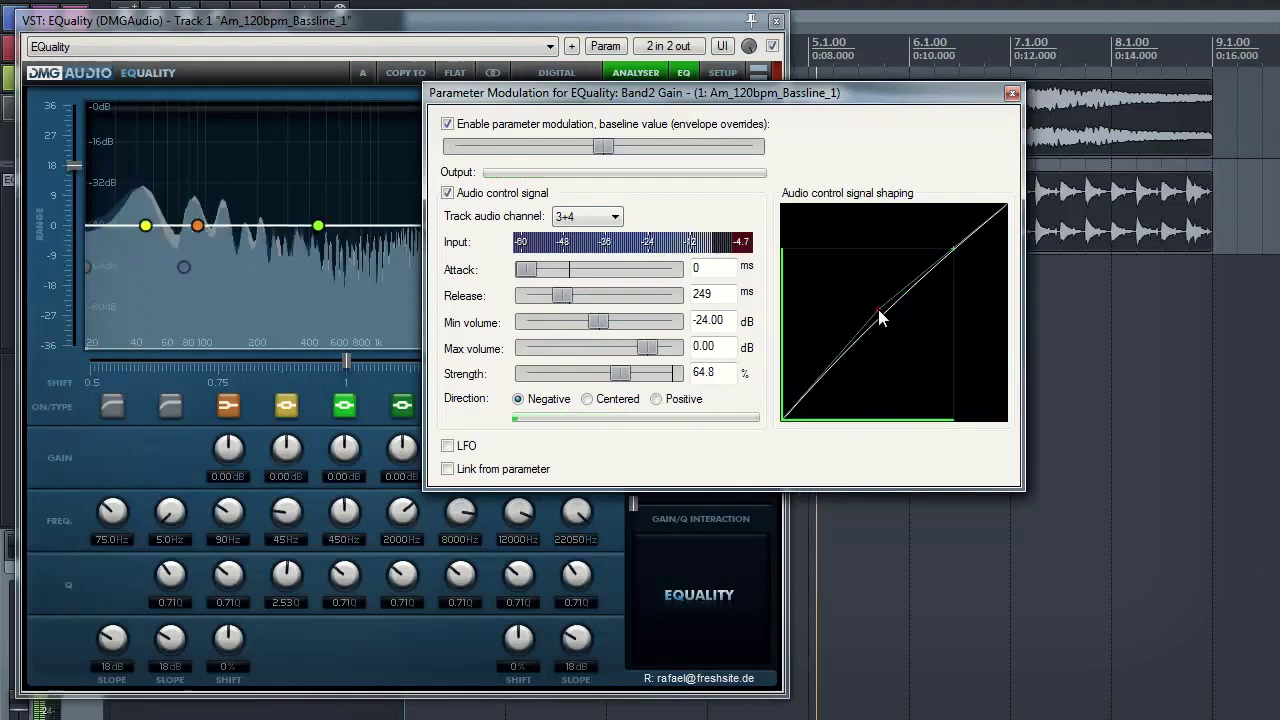
{"action": "left_click_drag", "start_coordinate": [879, 312], "coordinate": [895, 329]}
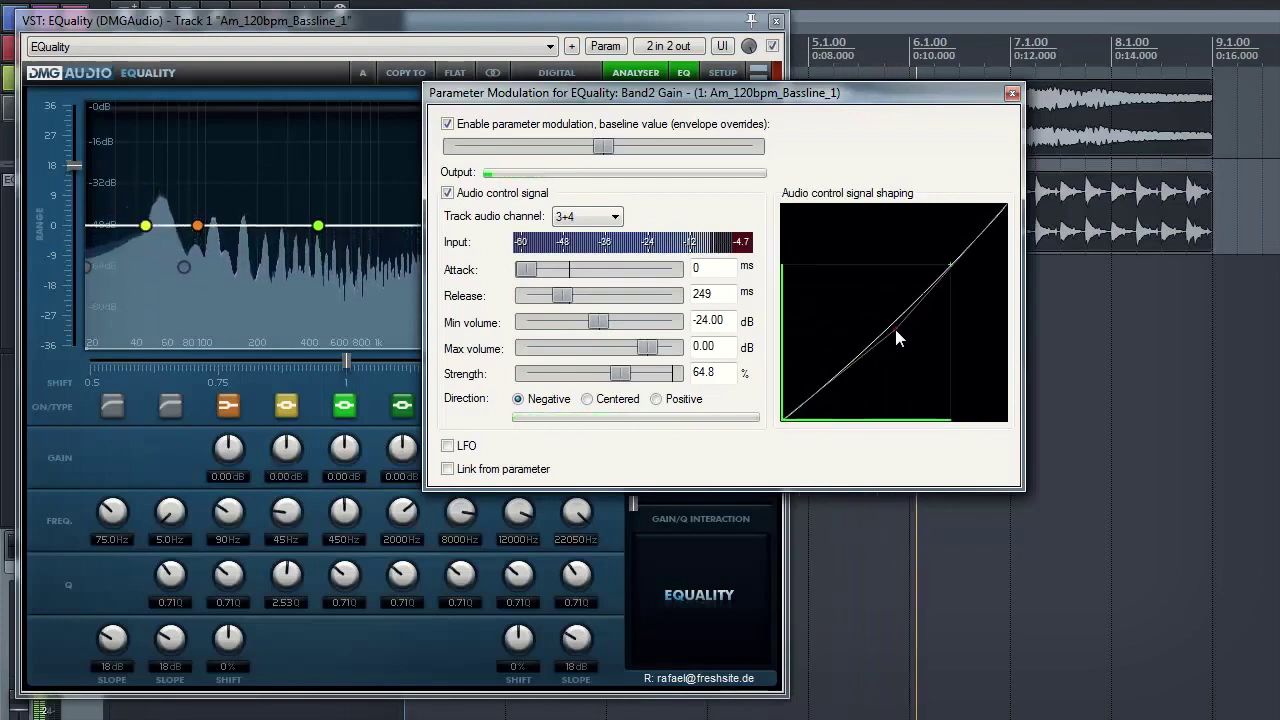
{"action": "left_click_drag", "start_coordinate": [629, 371], "coordinate": [623, 369]}
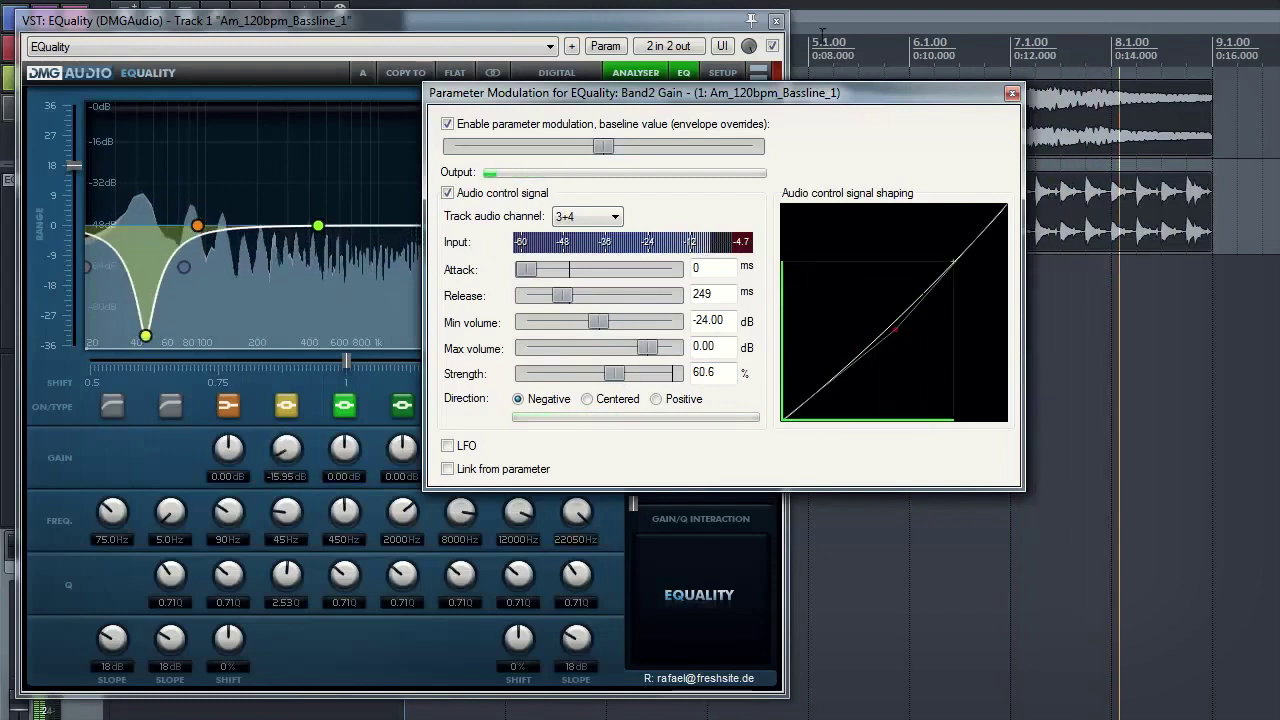
{"action": "left_click", "coordinate": [1012, 93]}
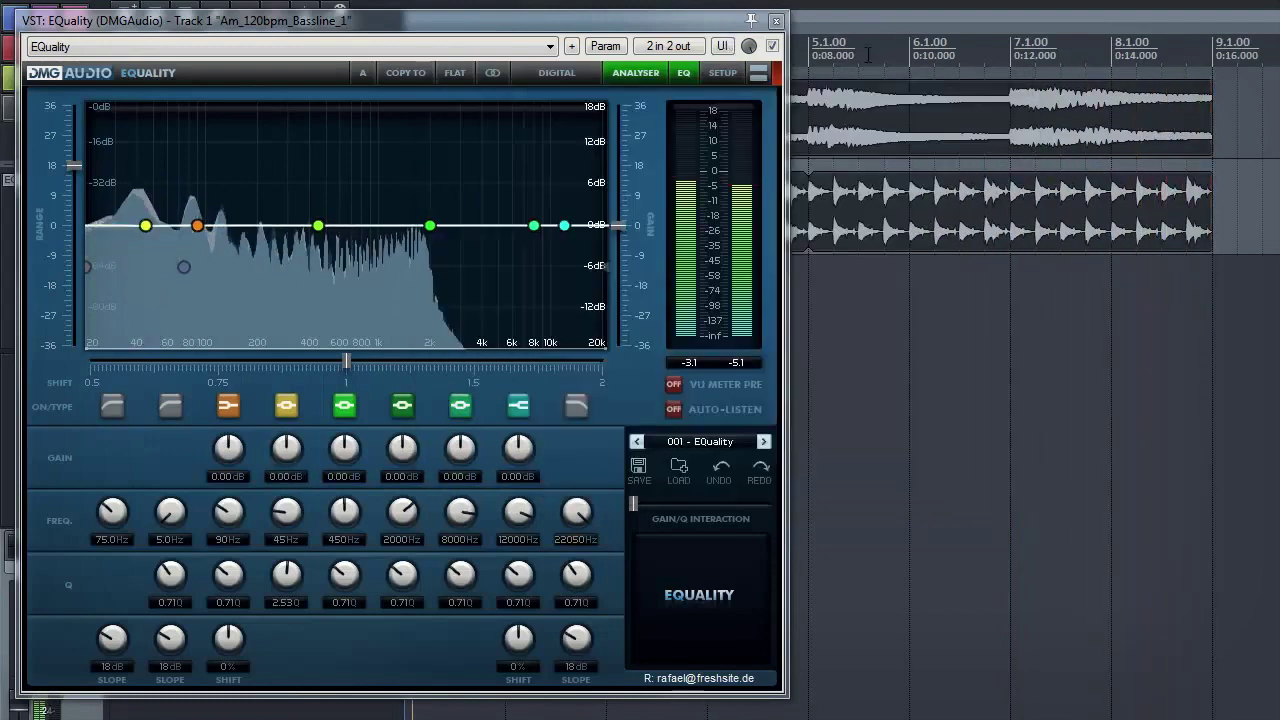
- Audition a Q of 0.19 on the 45 Hz band with the tracks soloed, restore it to 2.53, and unsolo both tracks
{"action": "left_click_drag", "start_coordinate": [706, 30], "coordinate": [1107, 32]}
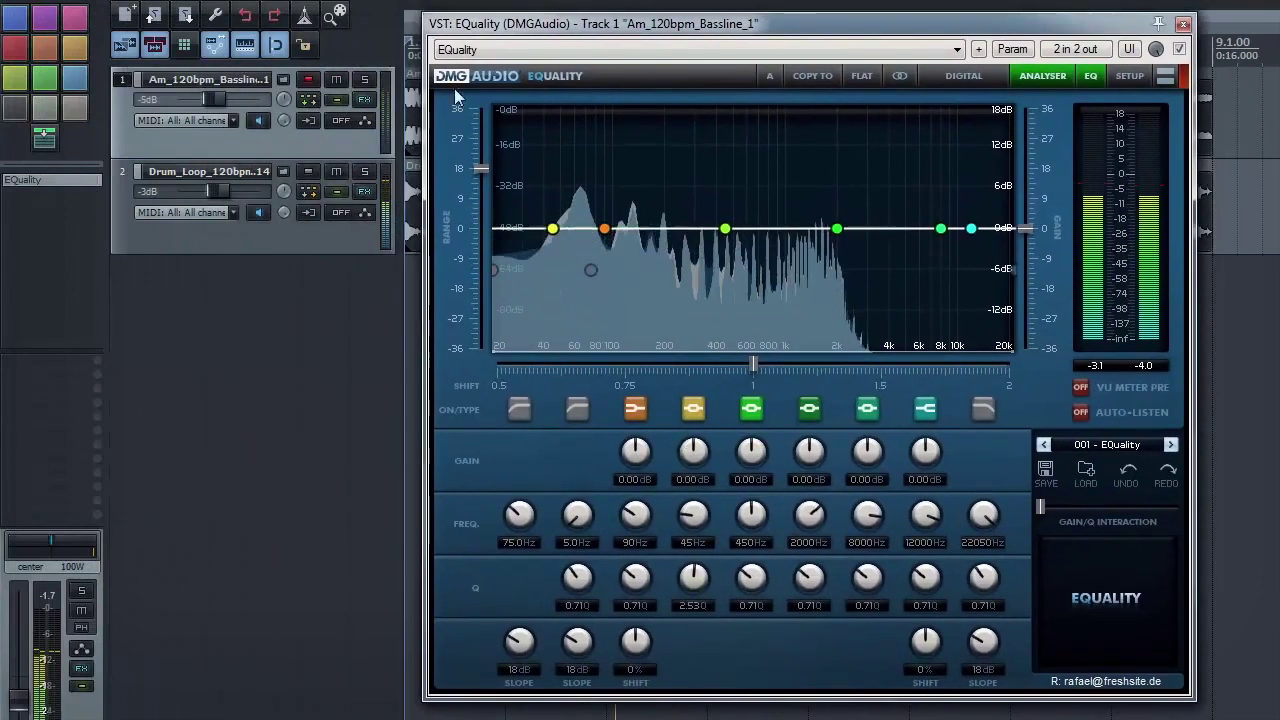
{"action": "left_click", "coordinate": [367, 80]}
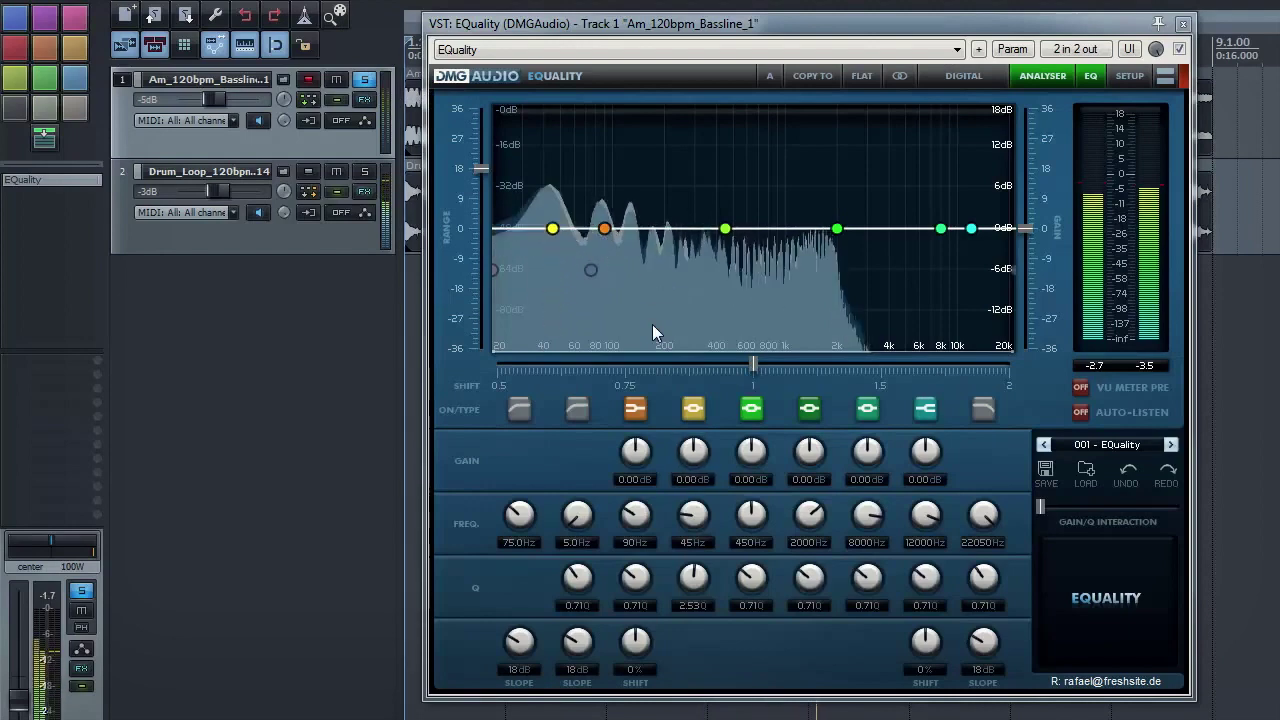
{"action": "left_click_drag", "start_coordinate": [700, 597], "coordinate": [687, 660]}
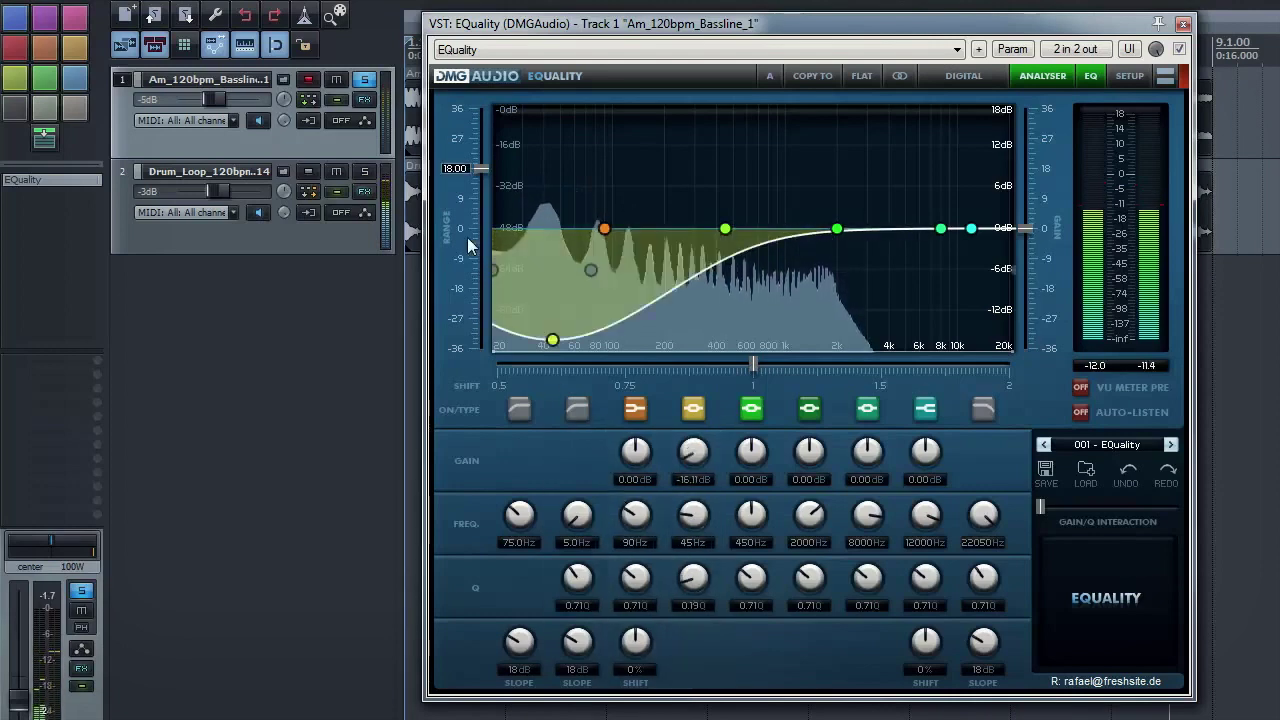
{"action": "left_click", "coordinate": [364, 172]}
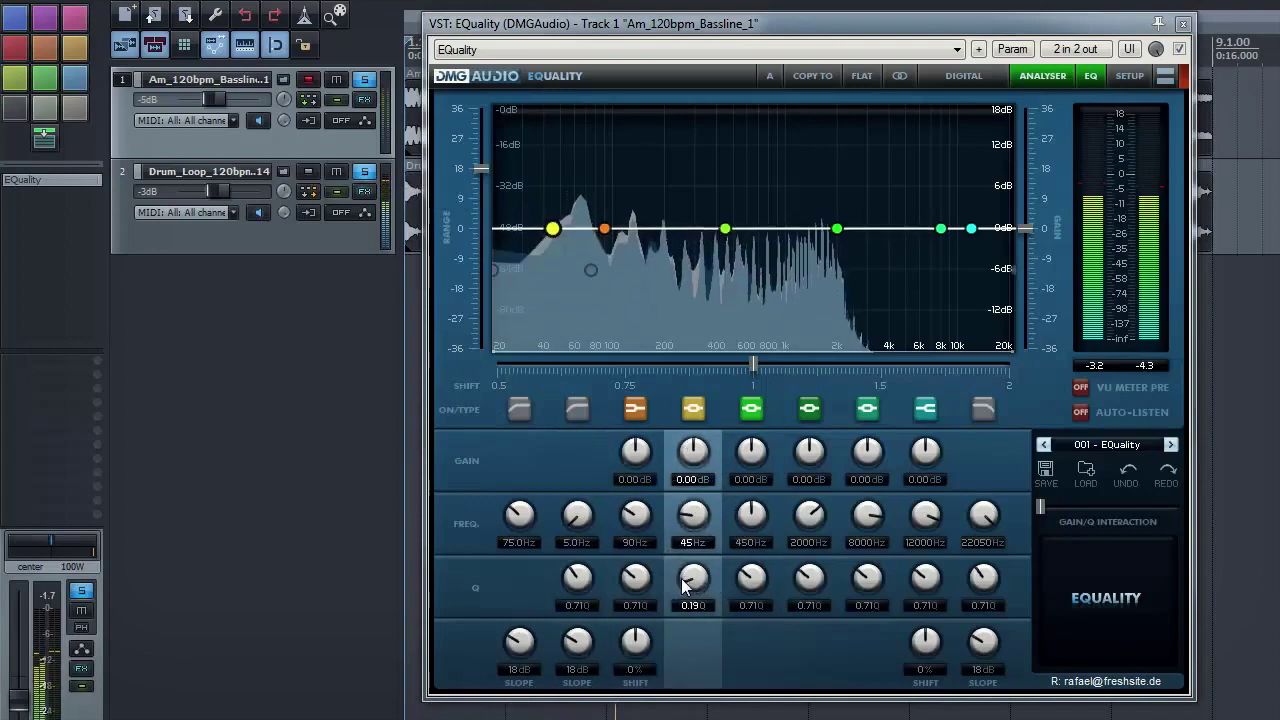
{"action": "left_click_drag", "start_coordinate": [701, 583], "coordinate": [707, 512]}
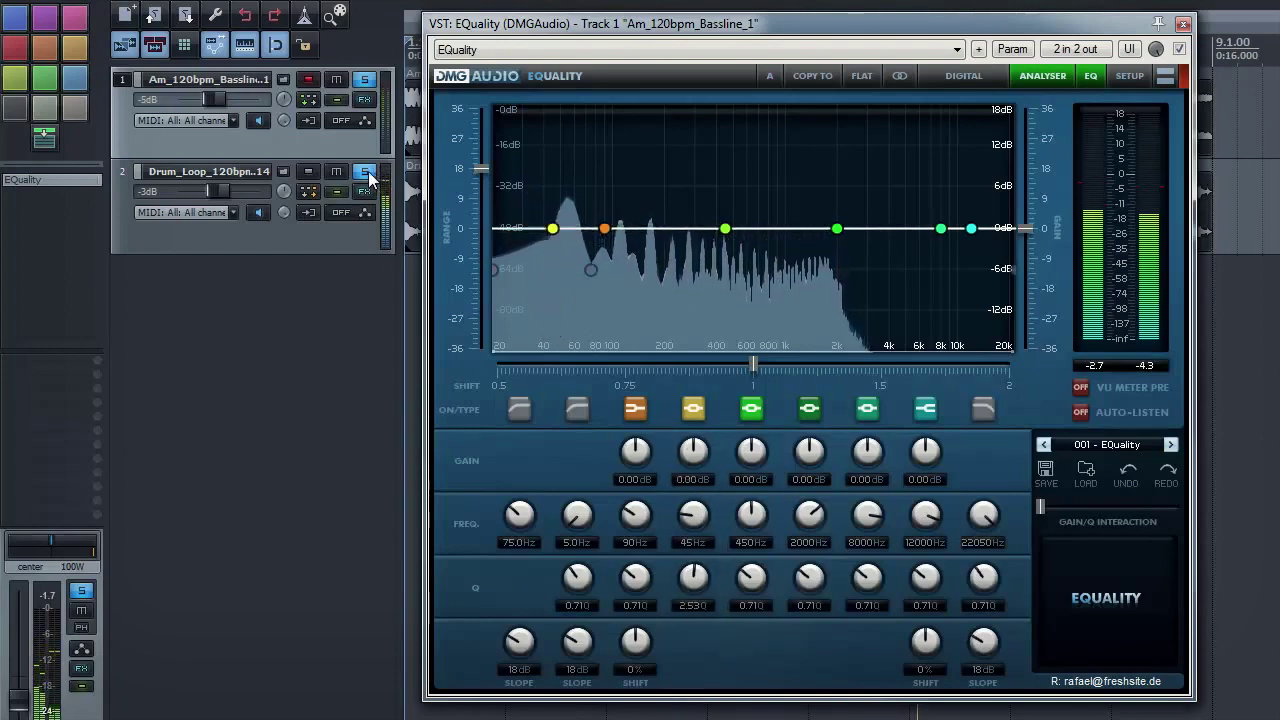
{"action": "left_click", "coordinate": [366, 171]}
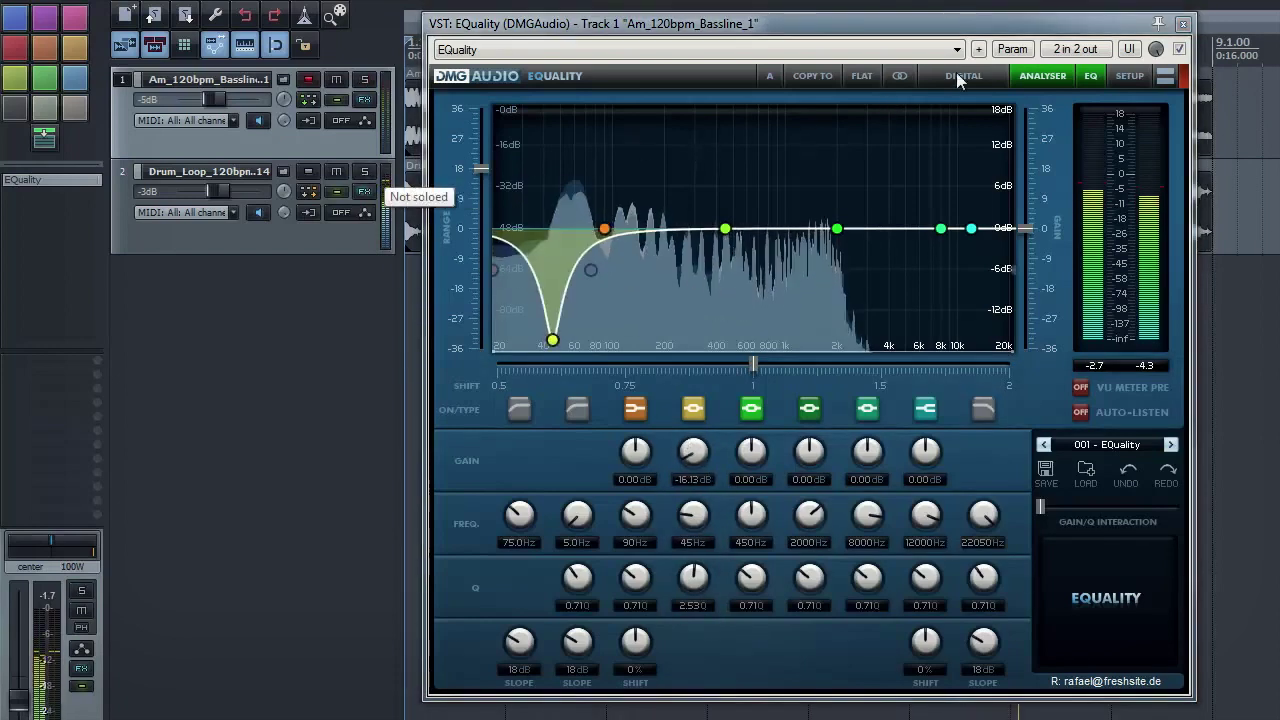
- Compare the mix with the bassline's EQuality plug-in bypassed and active twice, leaving the plug-in enabled
{"action": "left_click_drag", "start_coordinate": [1067, 26], "coordinate": [1050, 25]}
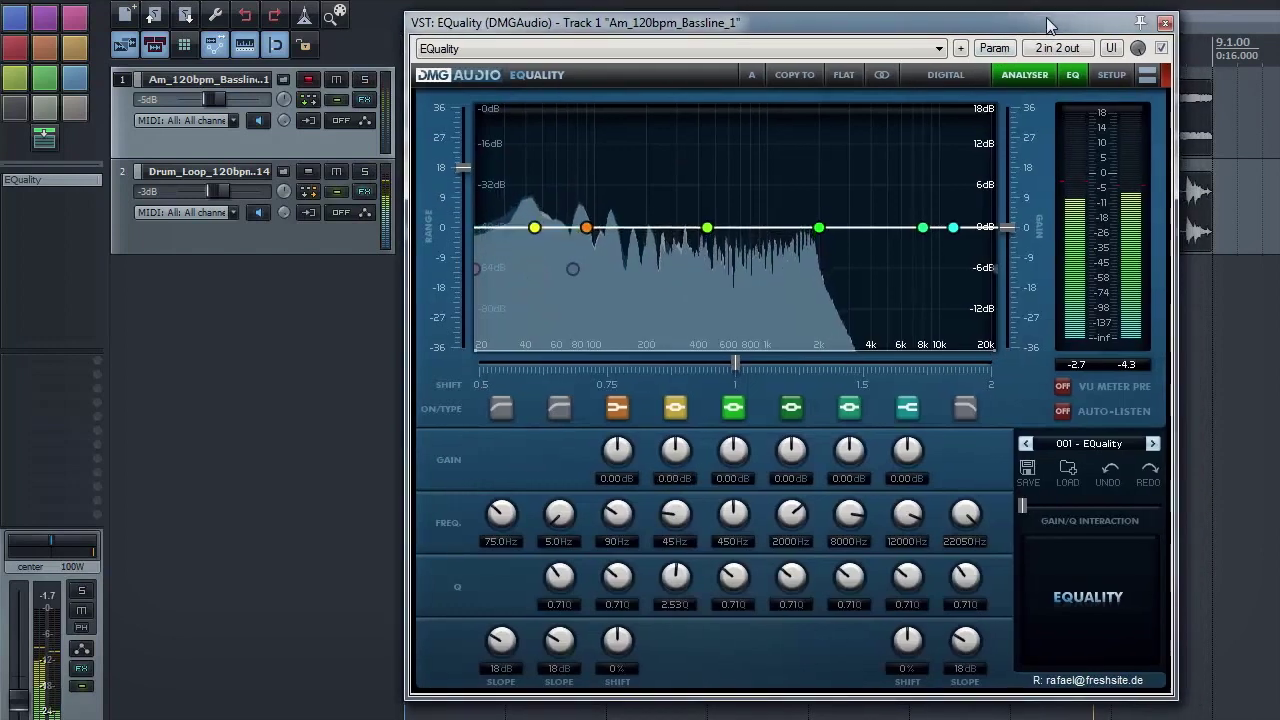
{"action": "left_click", "coordinate": [1161, 49]}
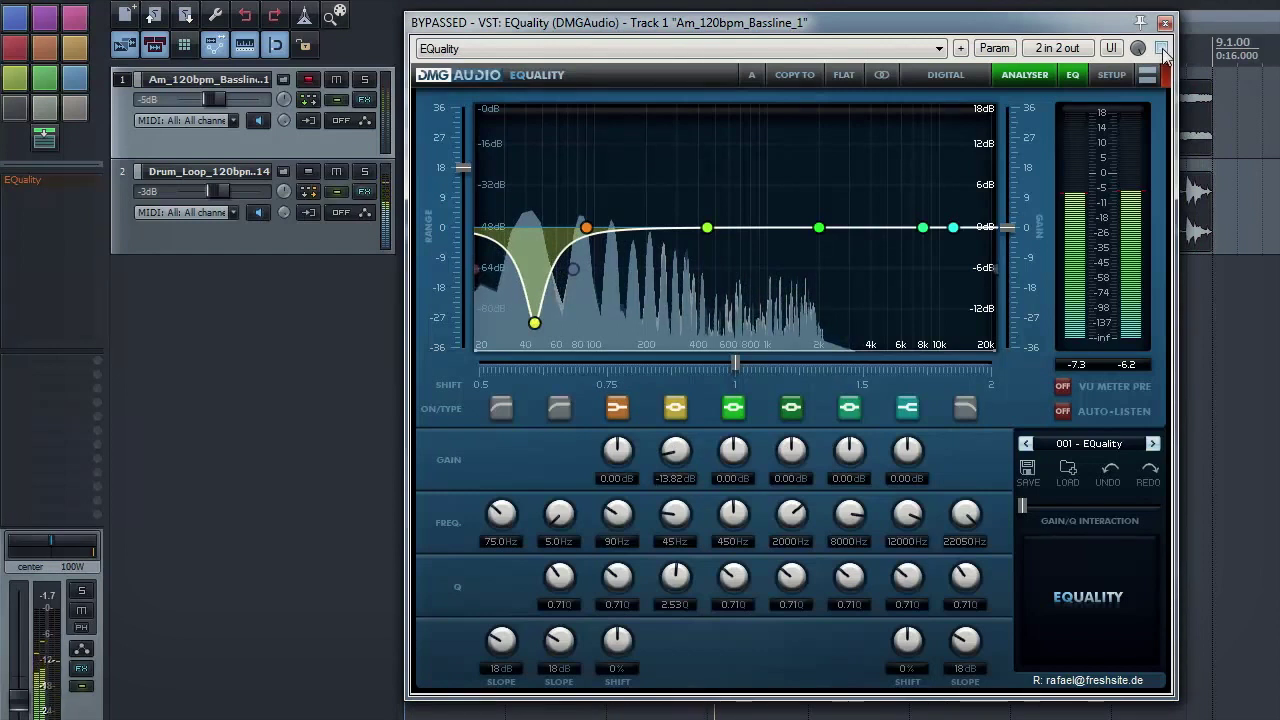
{"action": "left_click", "coordinate": [1161, 49]}
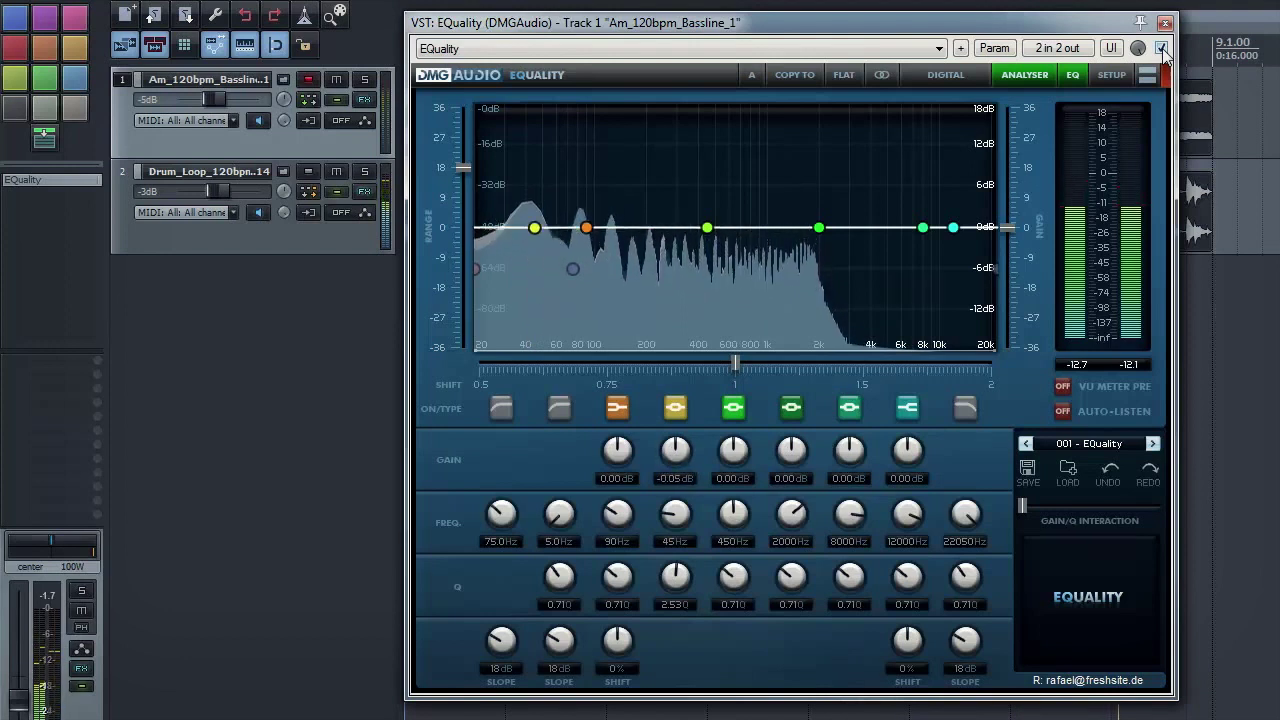
{"action": "left_click", "coordinate": [1161, 49]}
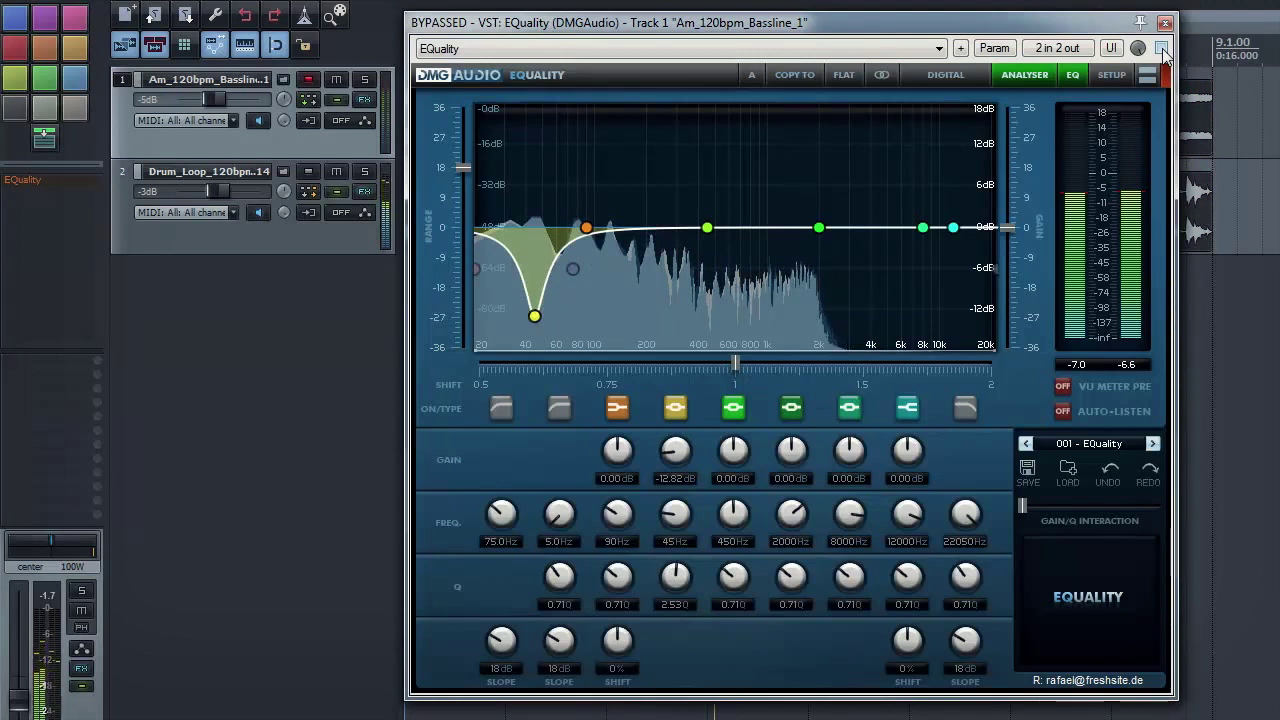
{"action": "left_click", "coordinate": [1161, 49]}
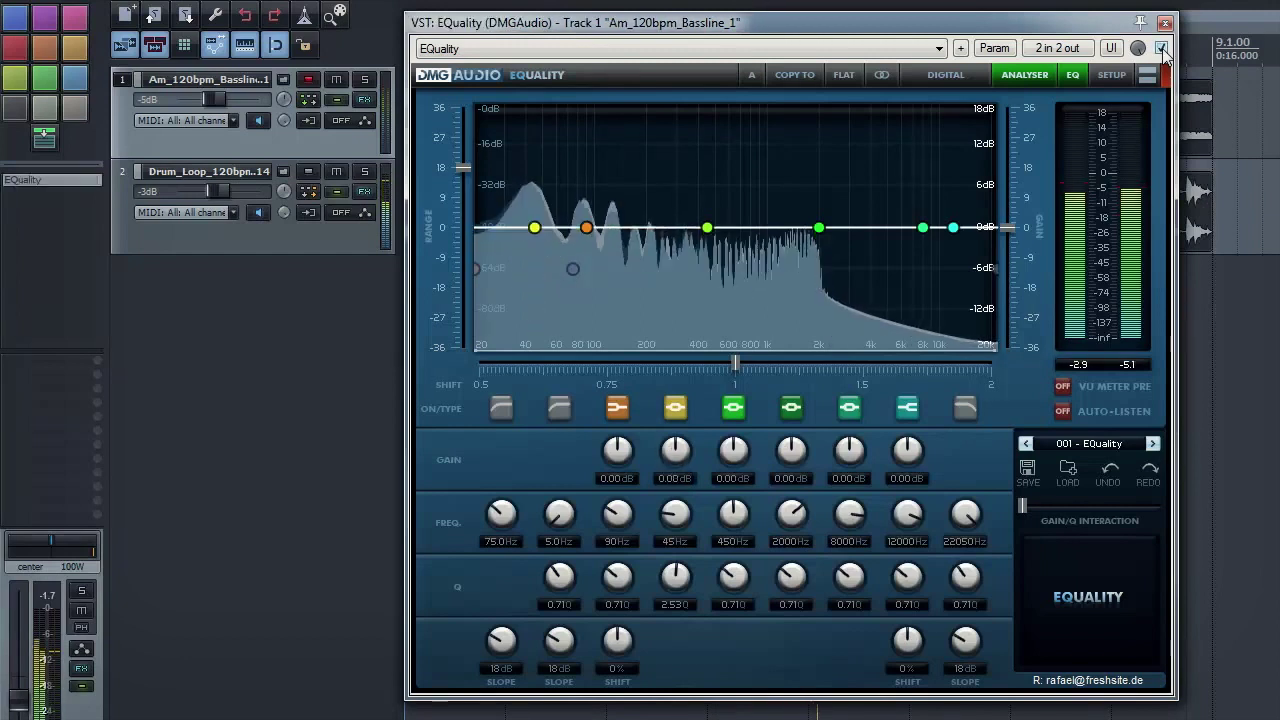